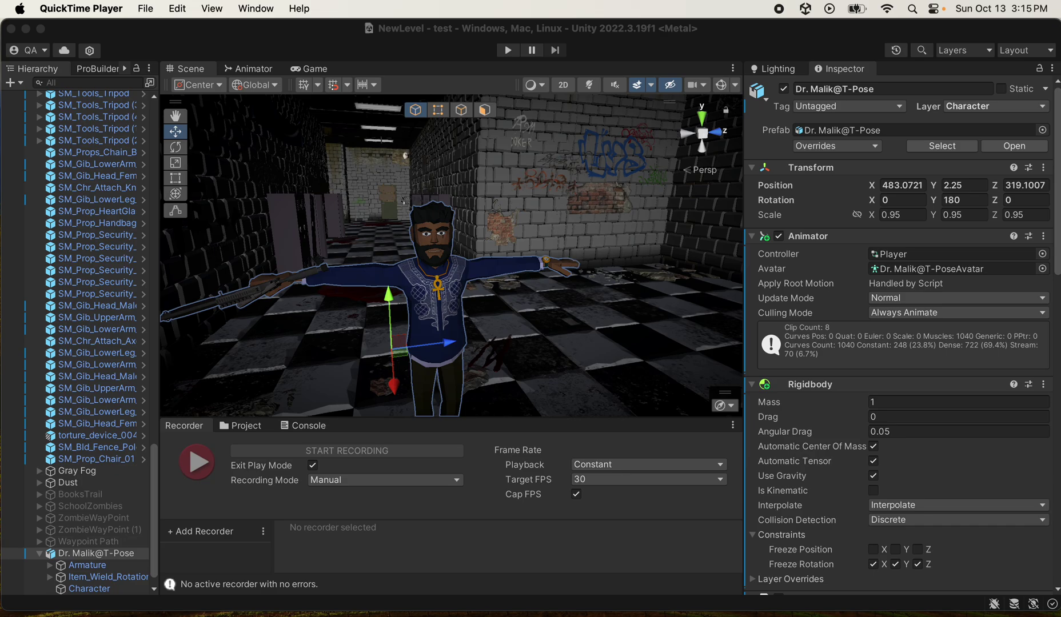
- Bring Unity forward, look at the Package Manager, then return to the editor
left_click(280, 38)
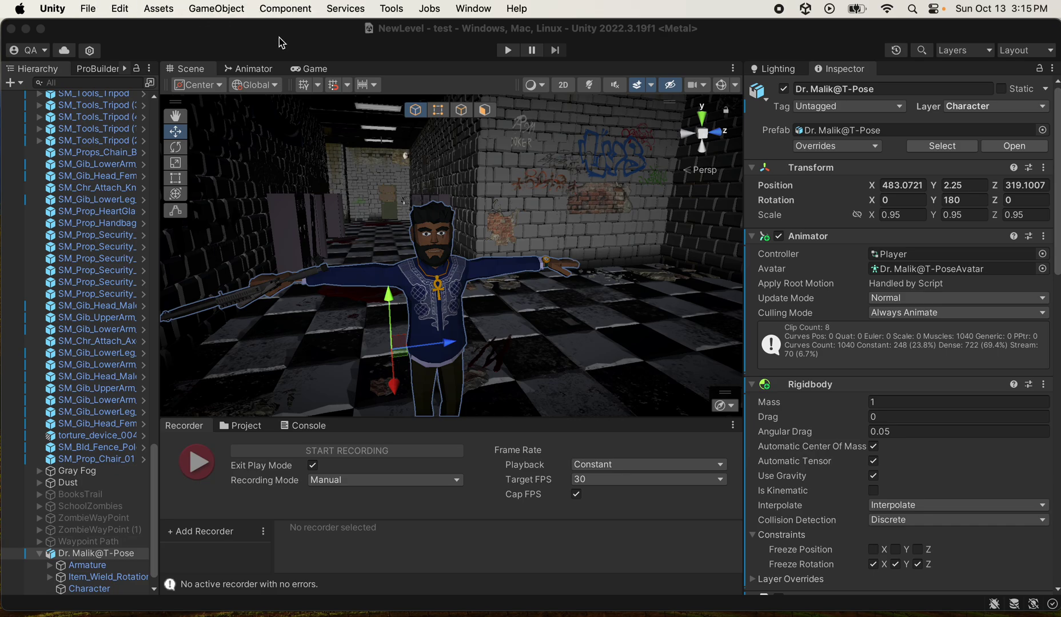
left_click(464, 12)
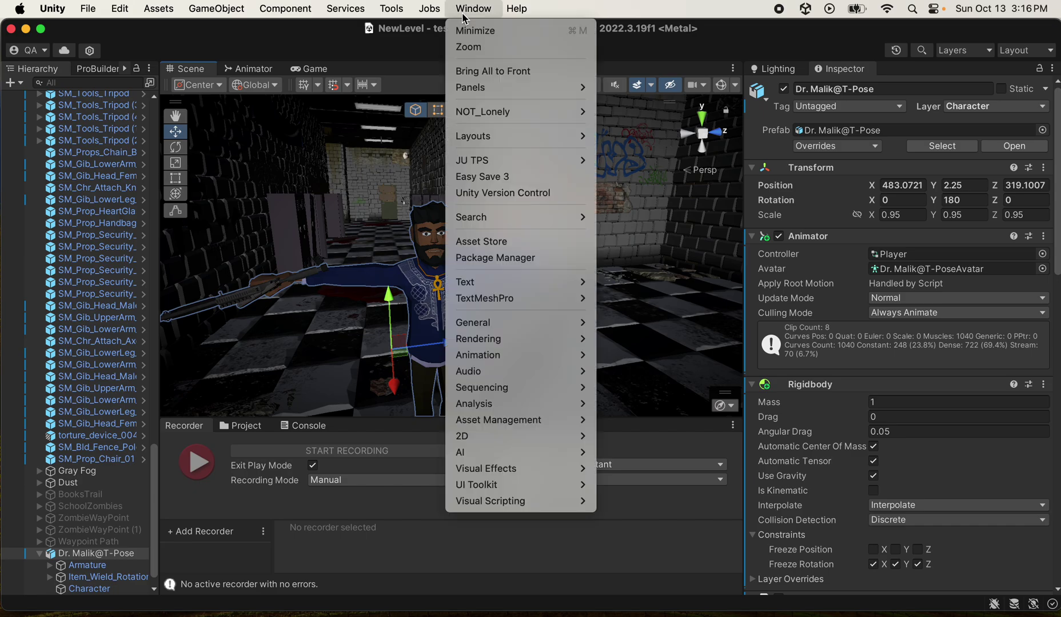
left_click(543, 258)
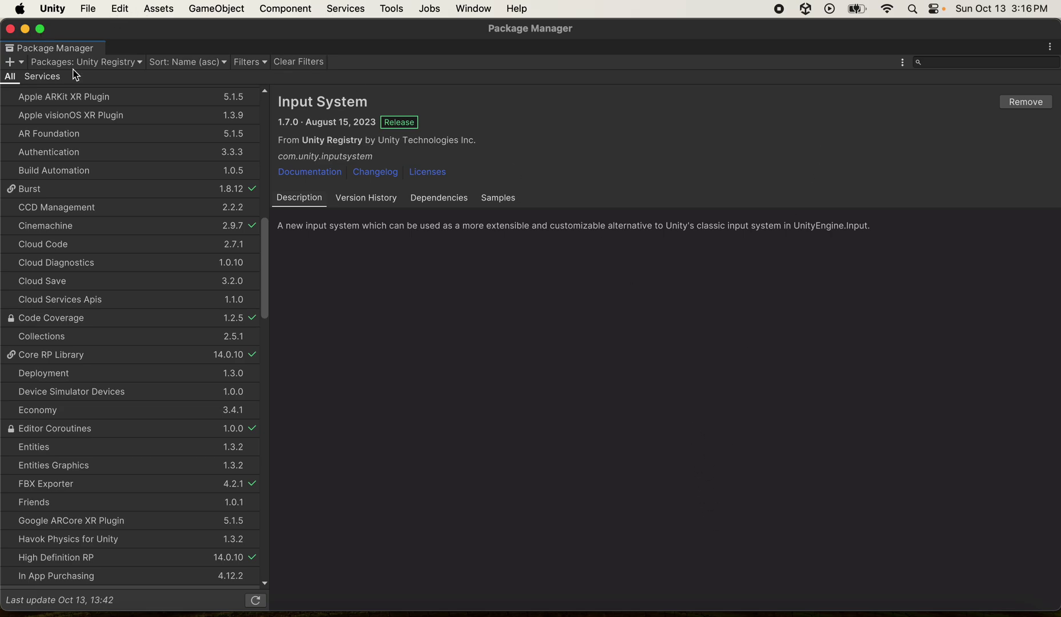
left_click(25, 29)
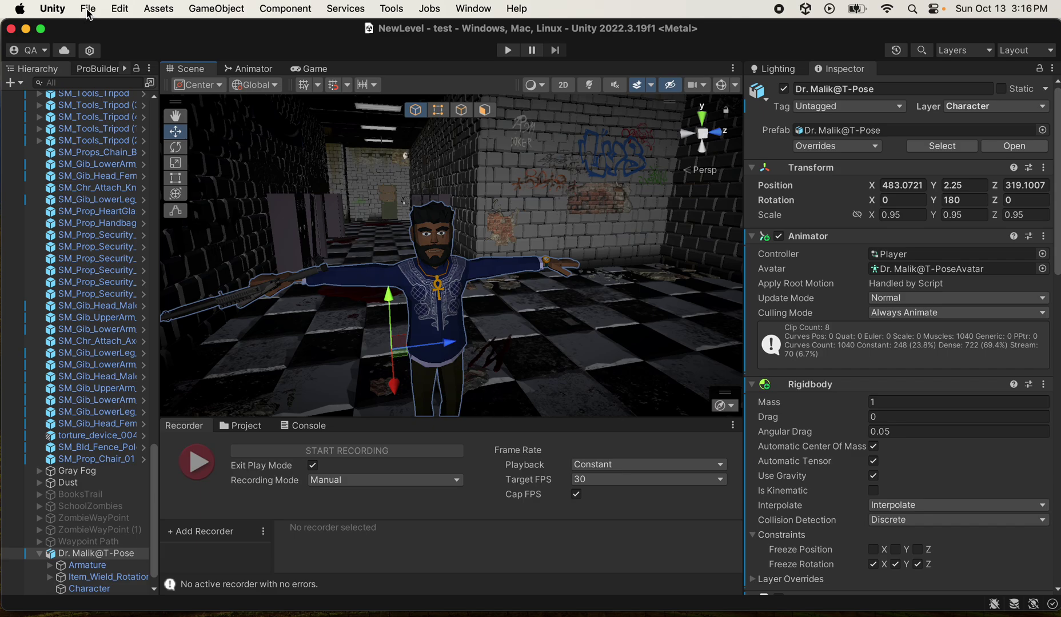
- Make the Project browser taller and select the PlayerControls input actions asset
left_click(256, 427)
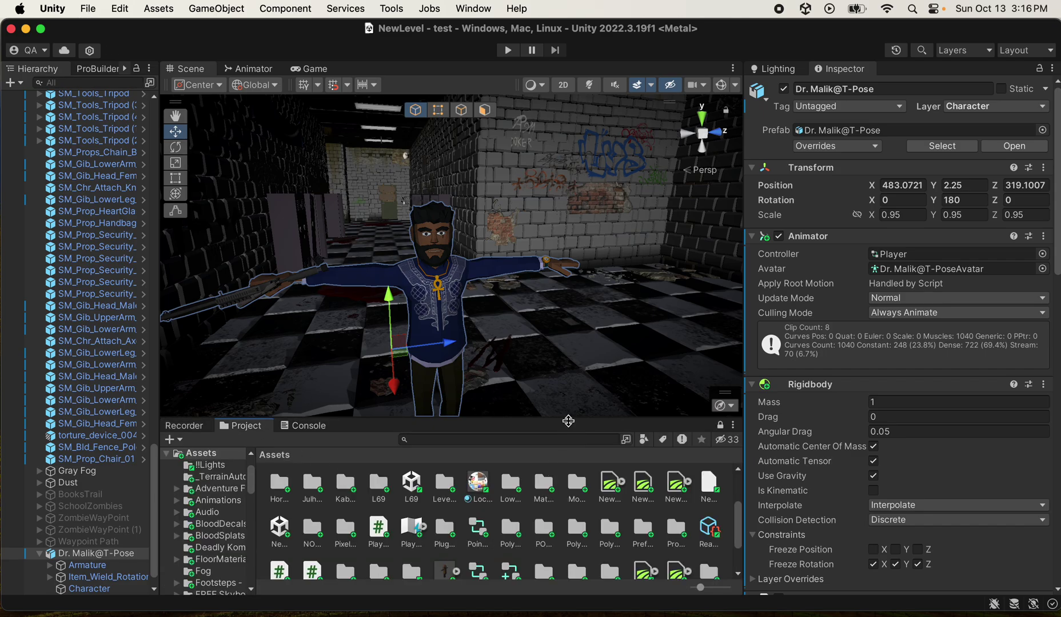
left_click_drag(569, 420, 552, 289)
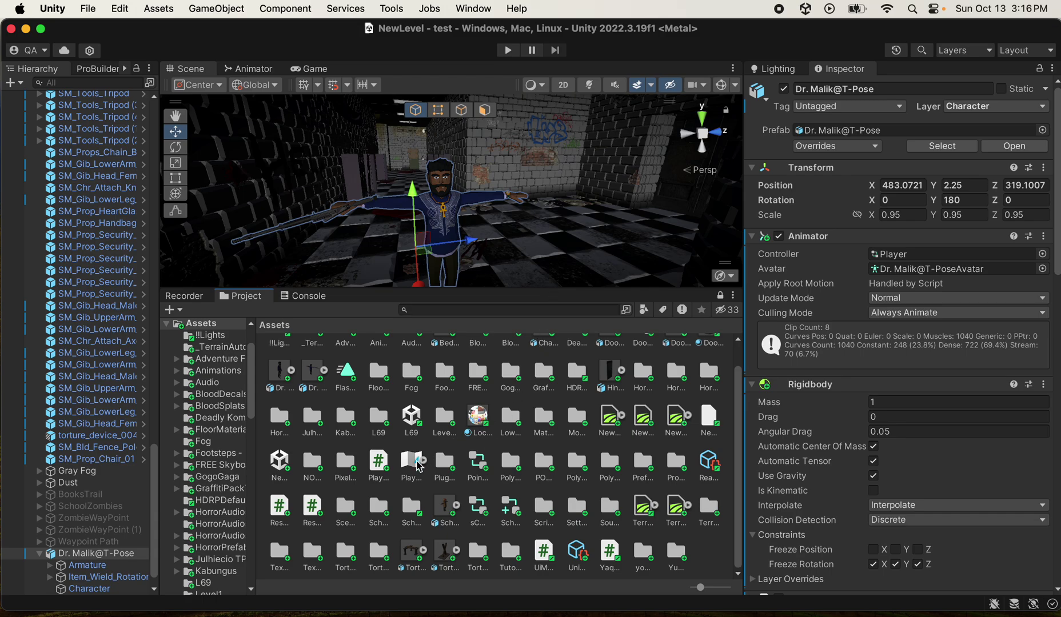
left_click(430, 469)
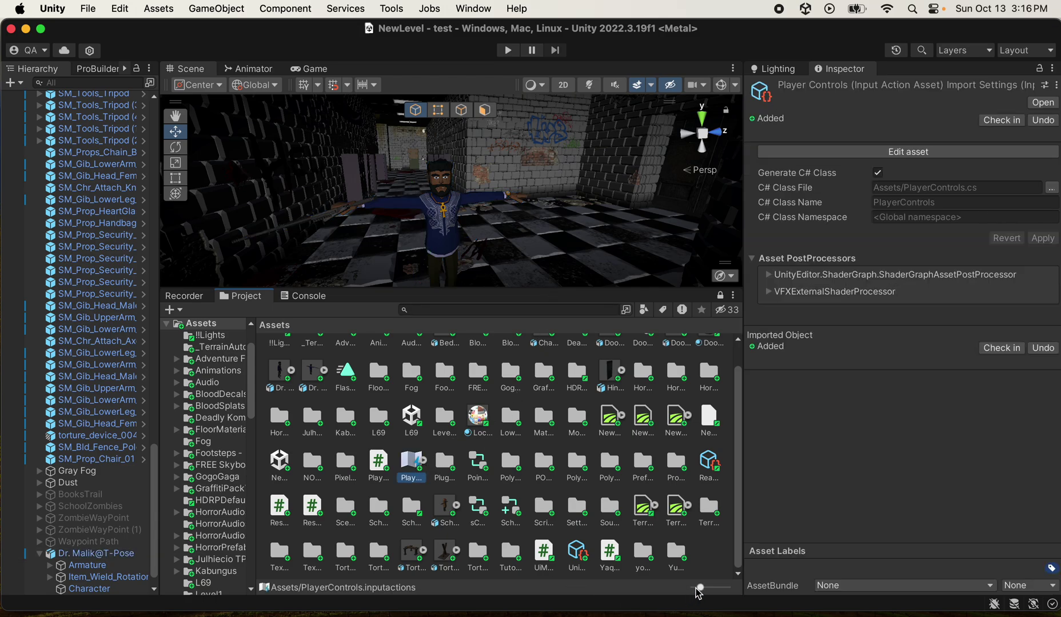
left_click_drag(699, 589, 672, 592)
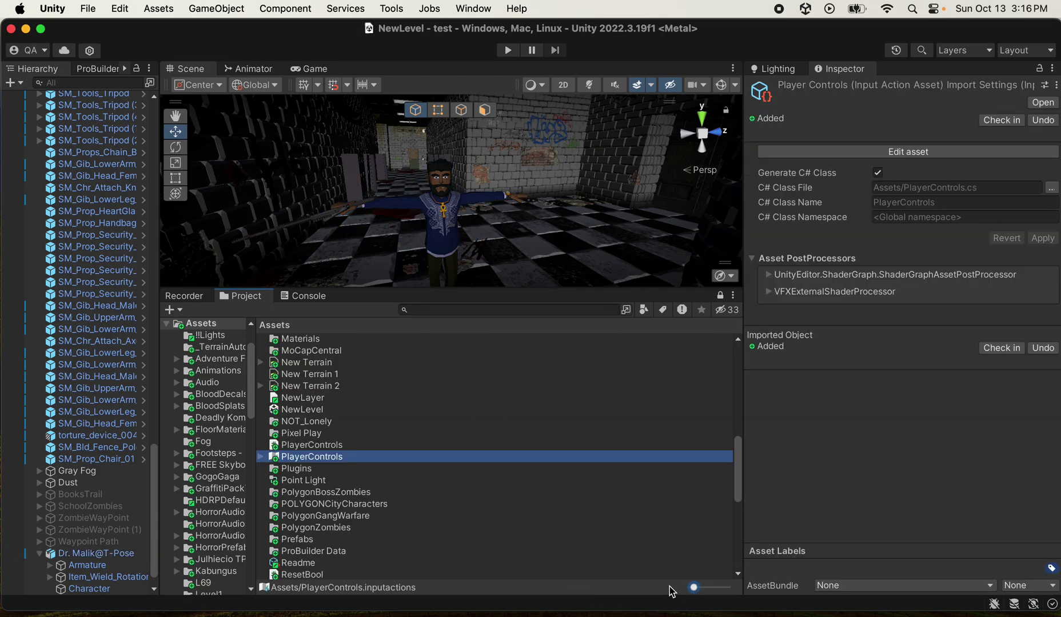
left_click_drag(694, 589, 700, 591)
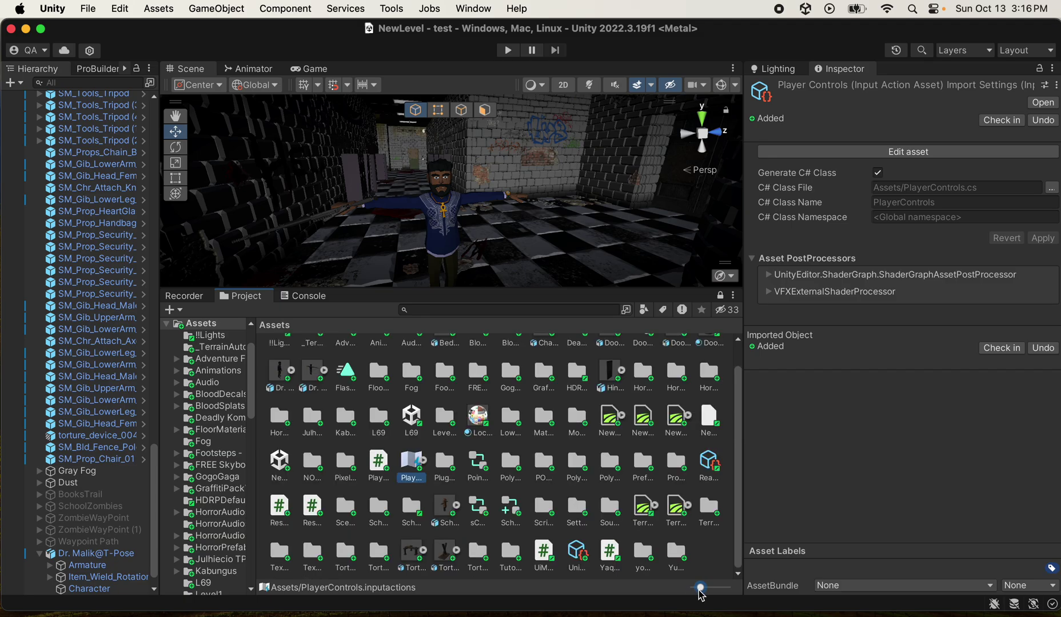
- Create a new Input Actions asset from the Project browser's context menu
right_click(698, 562)
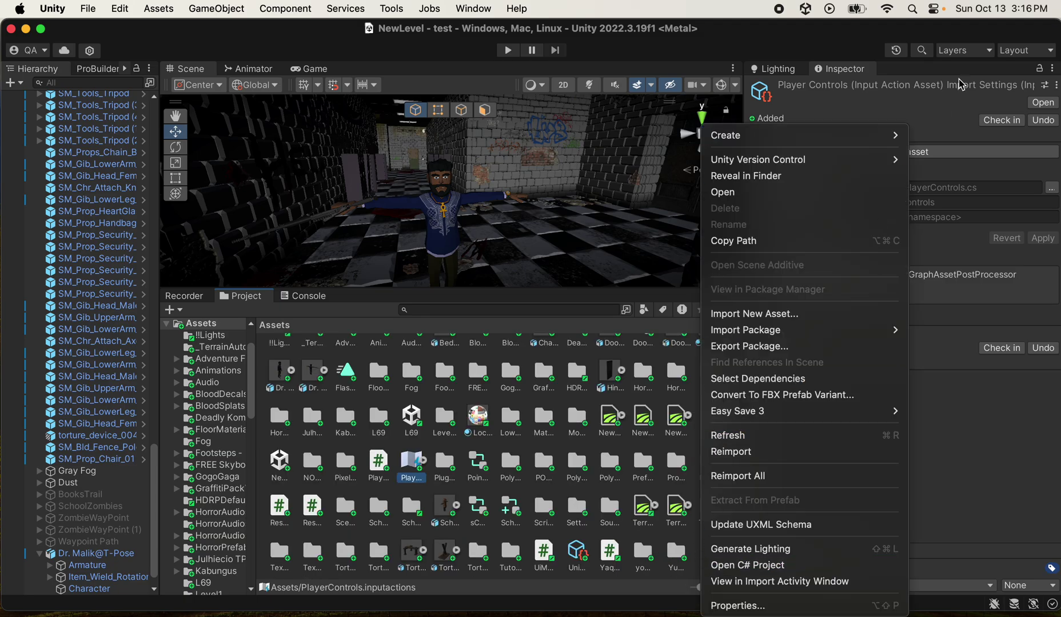
mouse_move(872, 136)
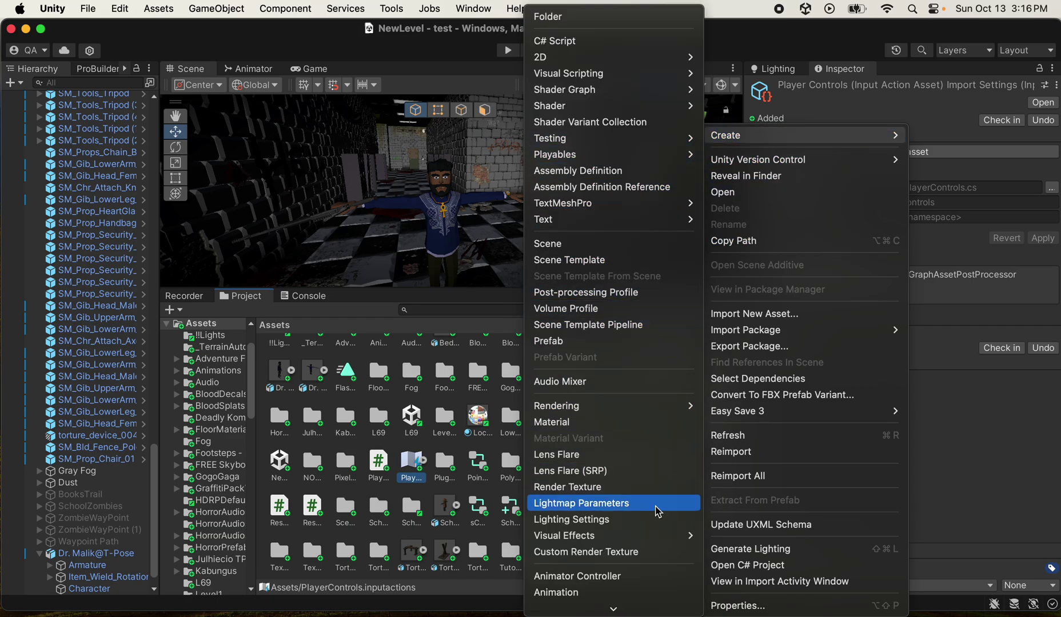
scroll(658, 512, "down", 10)
mouse_move(653, 505)
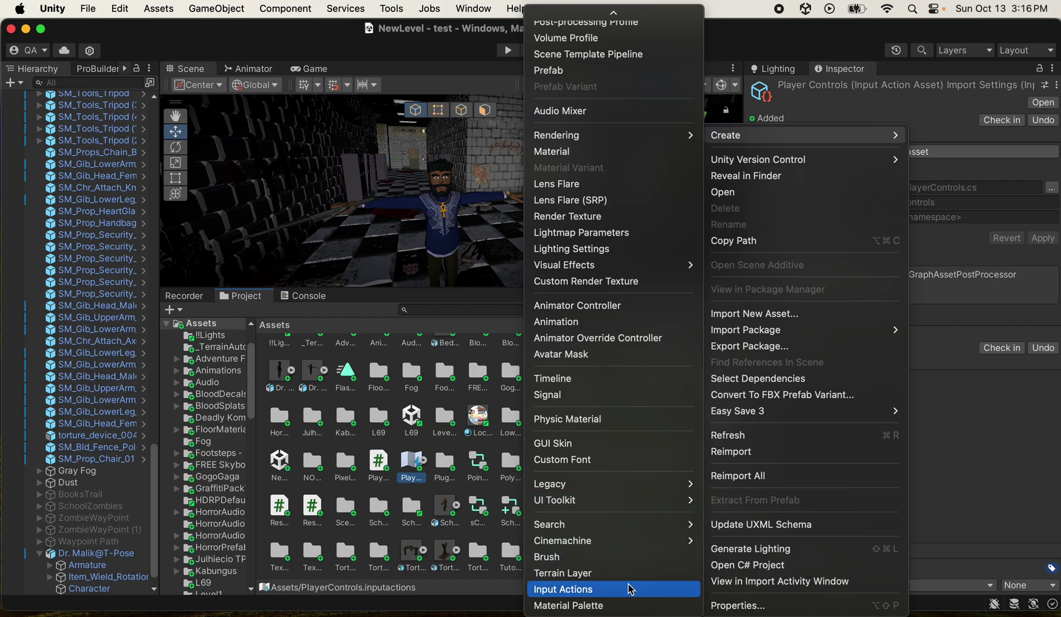
left_click(630, 590)
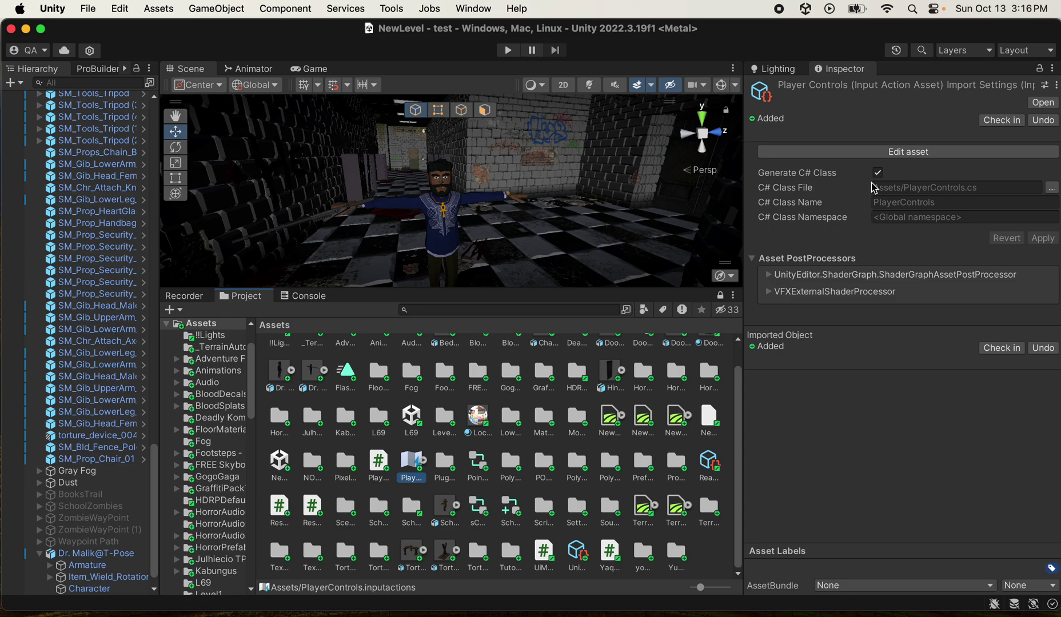
- Open PlayerControls.inputactions in the Input Actions editor and switch over to Visual Studio
double_click(414, 464)
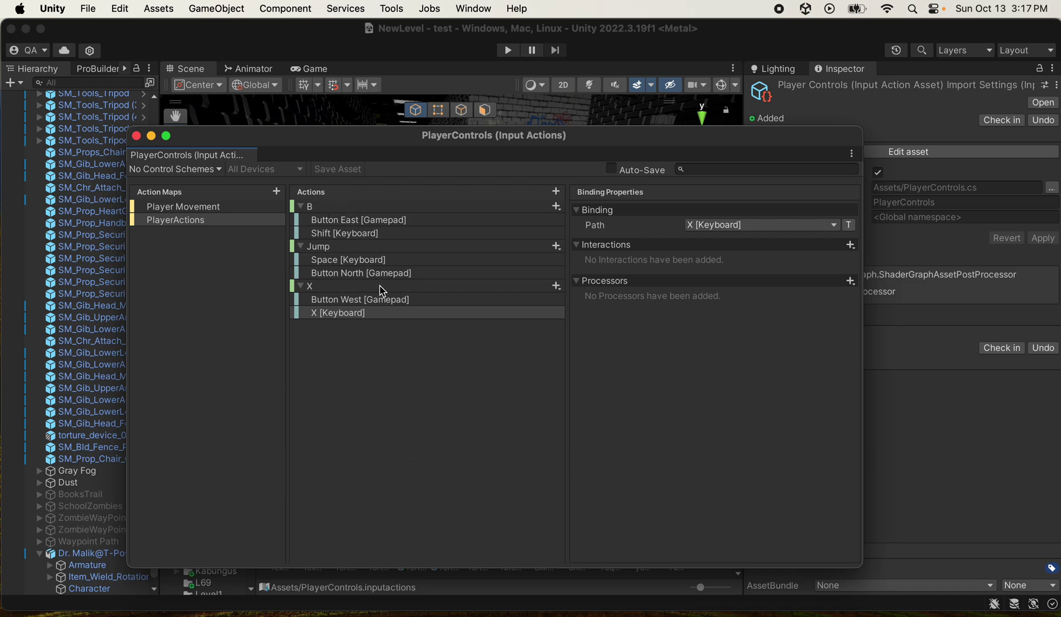
left_click(639, 610)
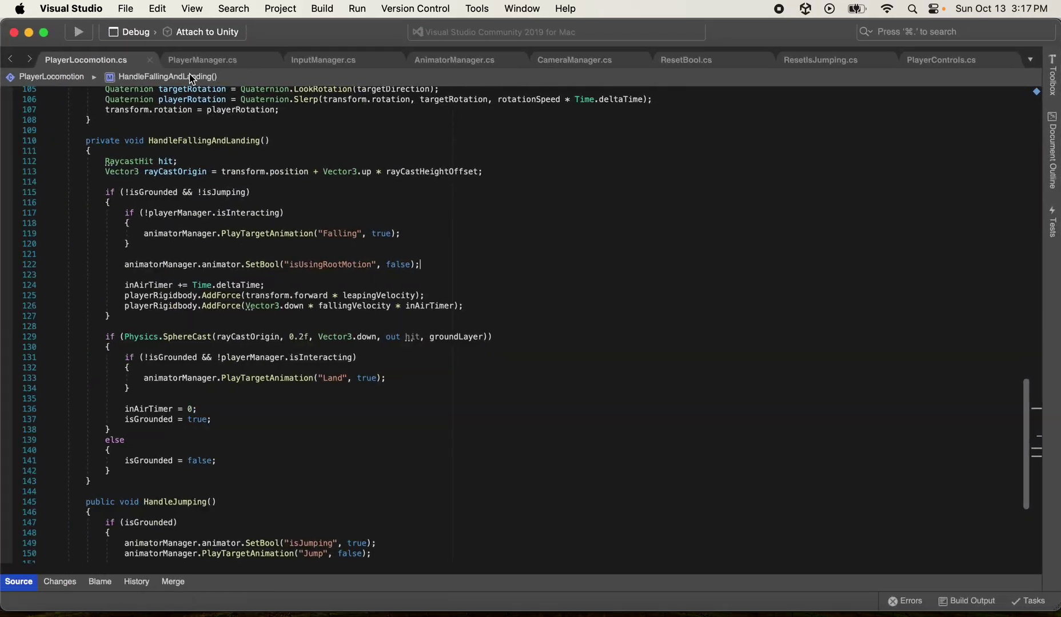
- Scroll through the generated PlayerControls.cs code, then minimise Visual Studio
left_click(941, 64)
scroll(409, 189, "up", 5)
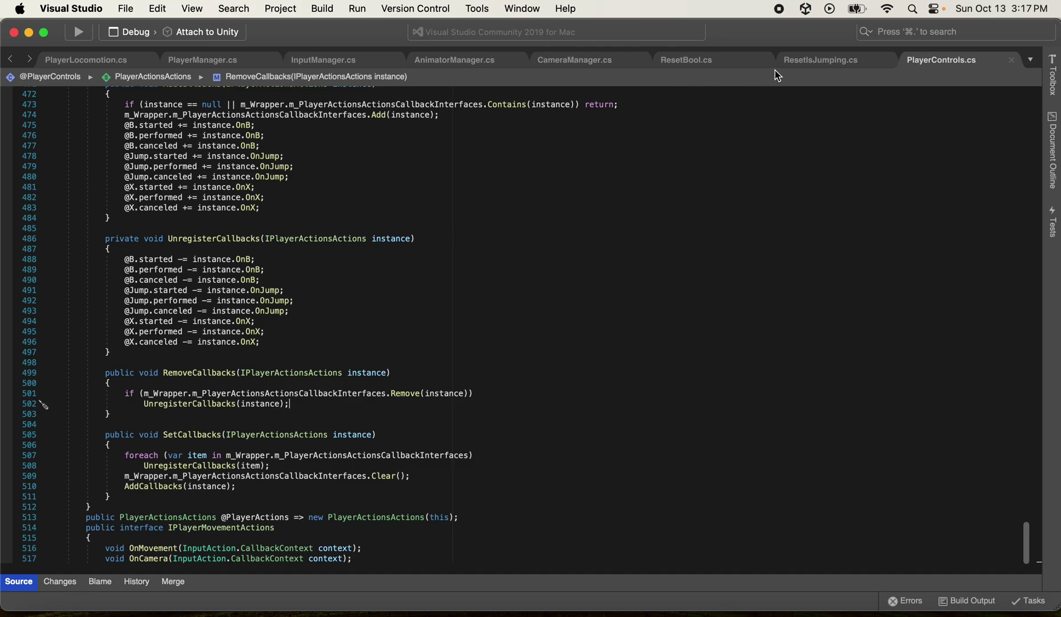
scroll(737, 140, "up", 10)
scroll(735, 142, "up", 15)
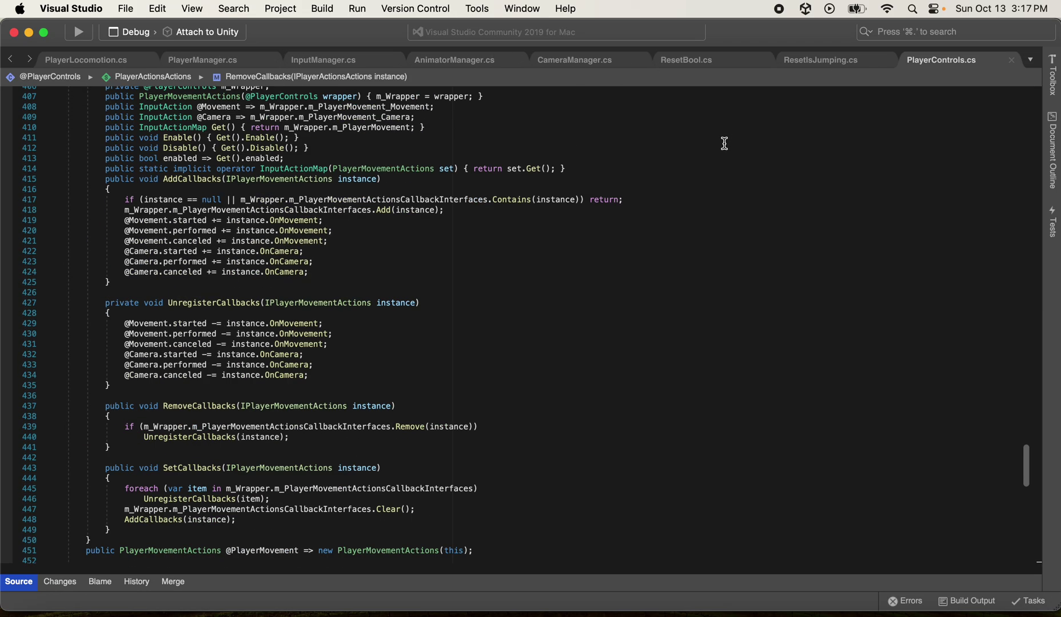
scroll(720, 144, "up", 10)
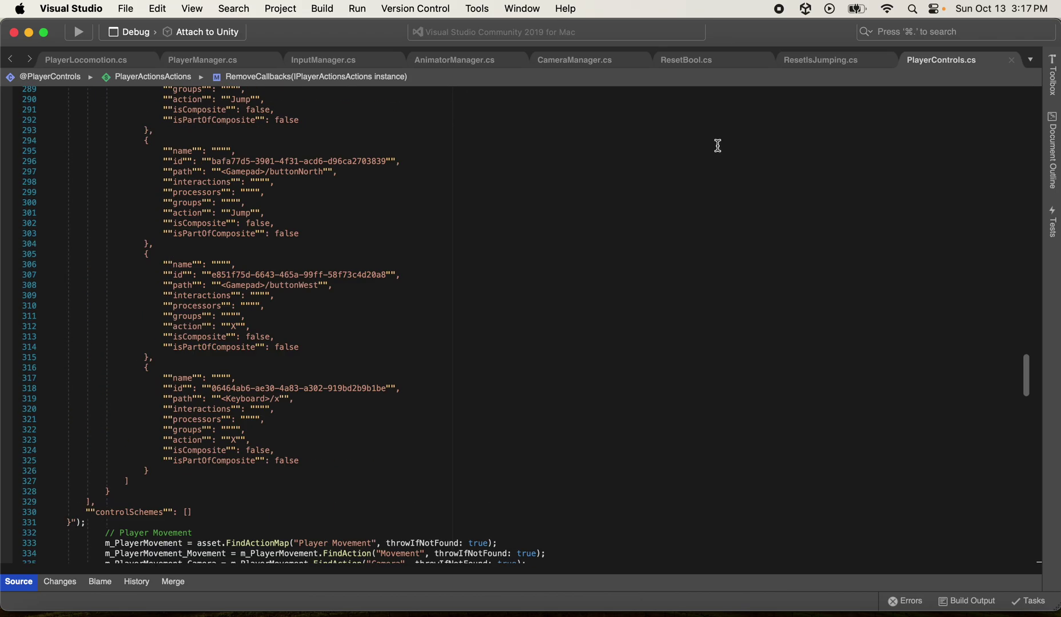
left_click(29, 33)
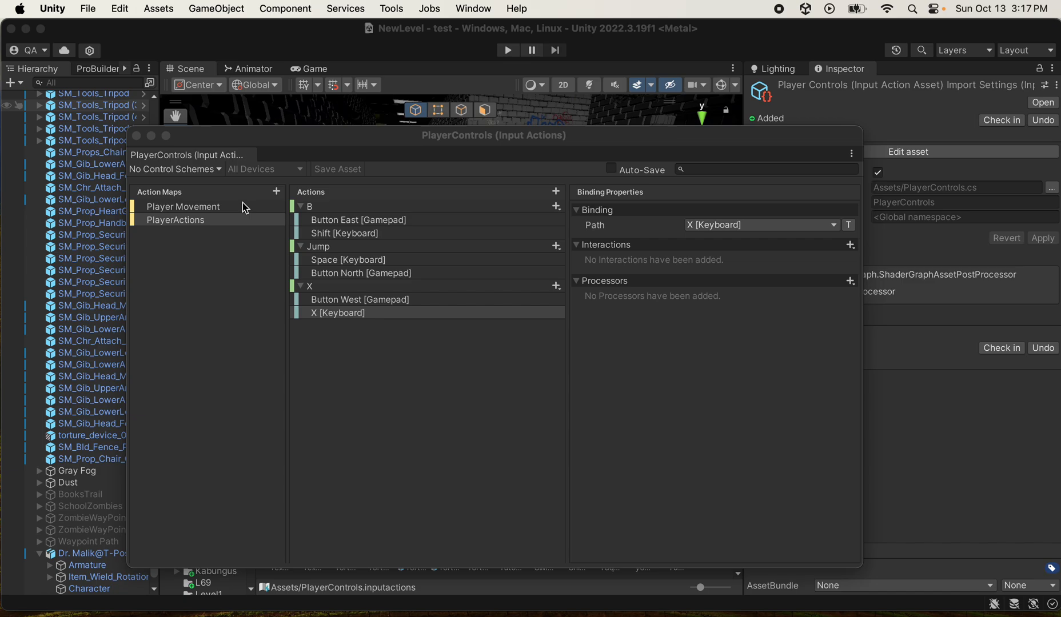
- Add a trial action to the Player Movement map, then delete it
left_click(221, 208)
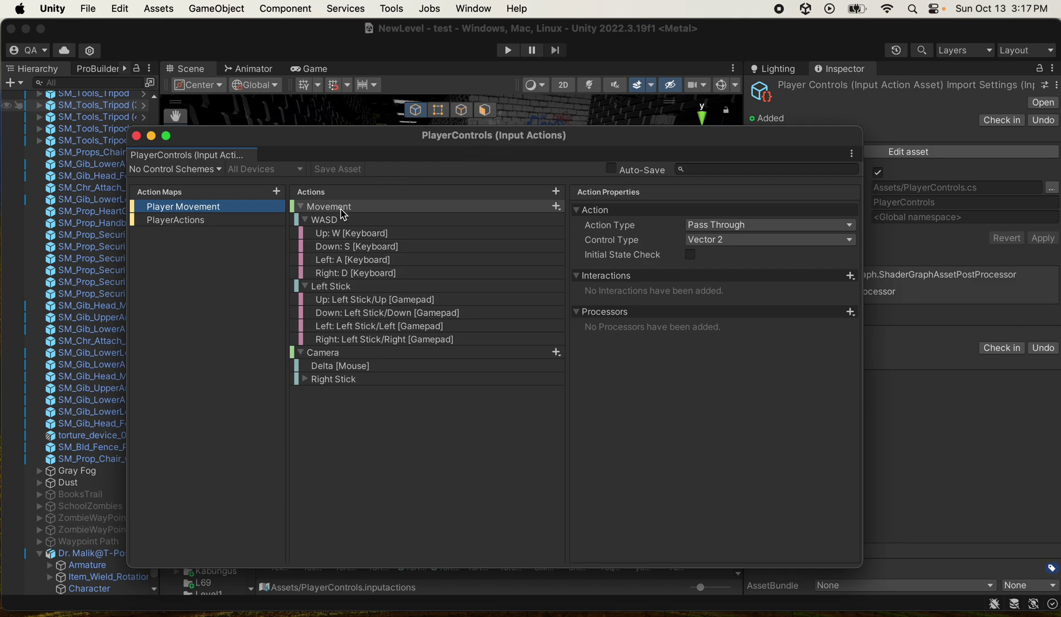
left_click(557, 192)
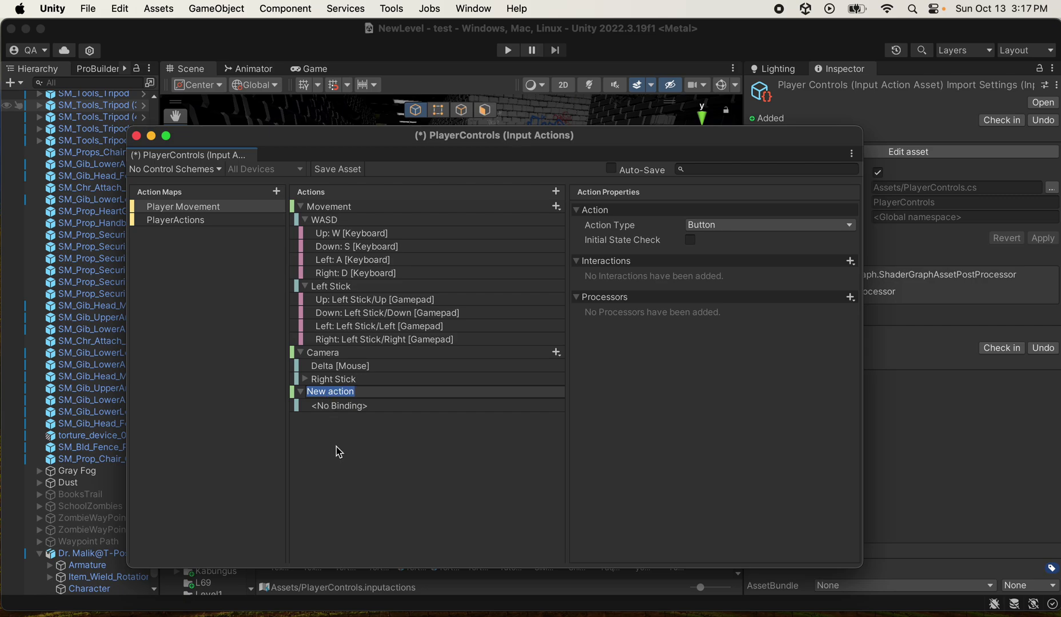
right_click(328, 393)
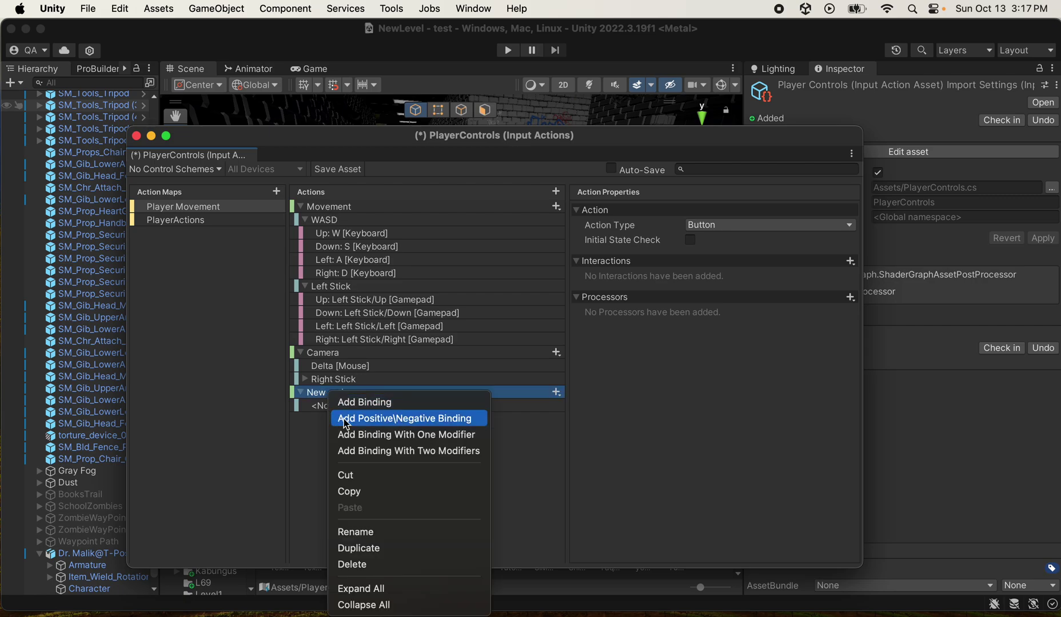
left_click(350, 571)
- Add another New action and browse Movement's binding choices without adding one
left_click(338, 214)
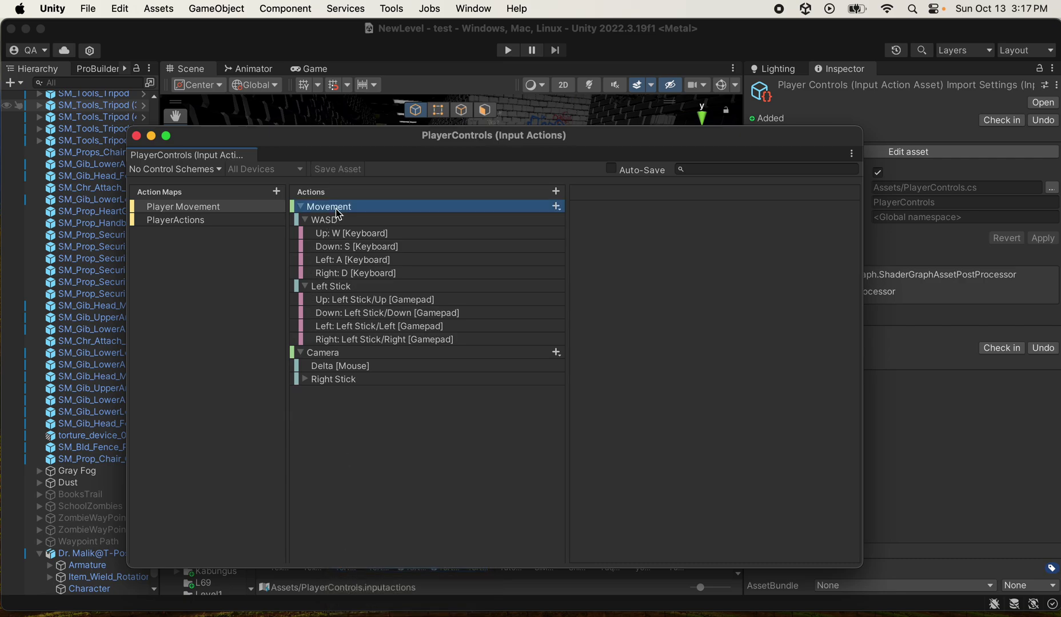
left_click(340, 222)
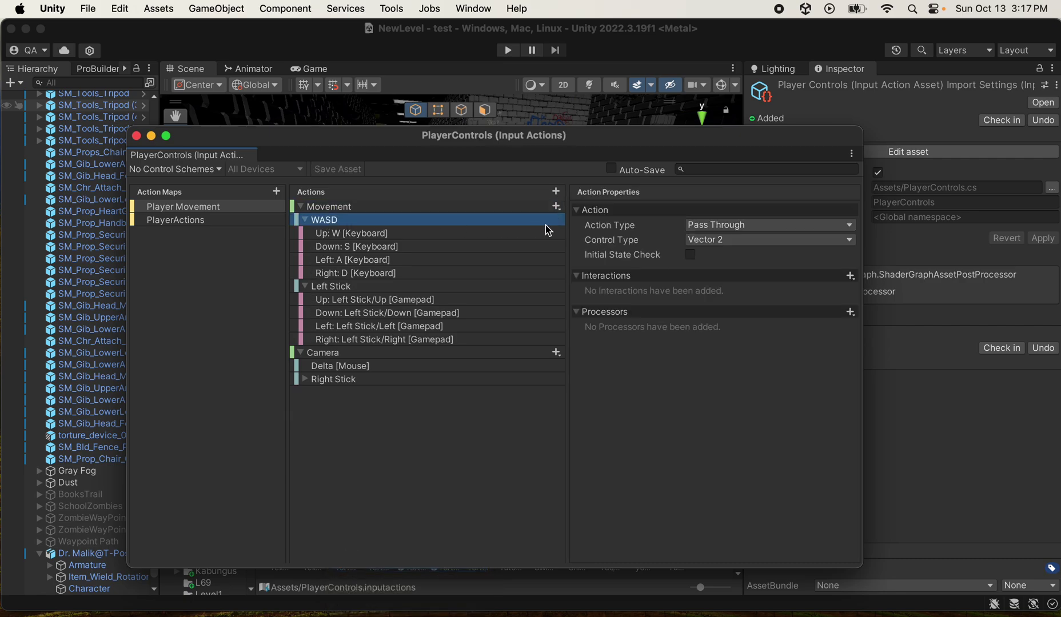
left_click(555, 193)
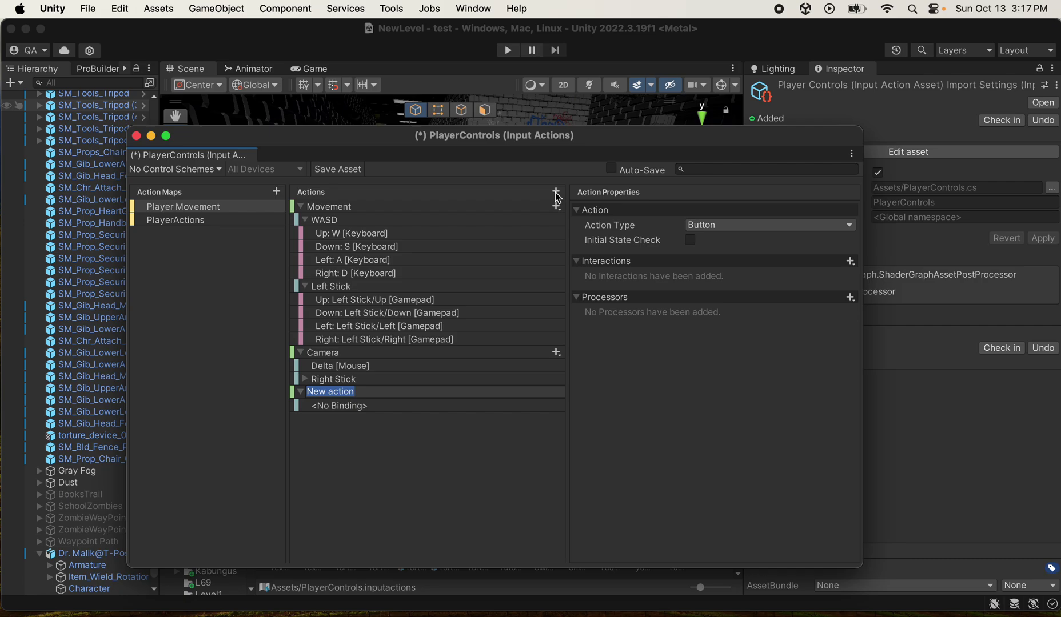
key("Return")
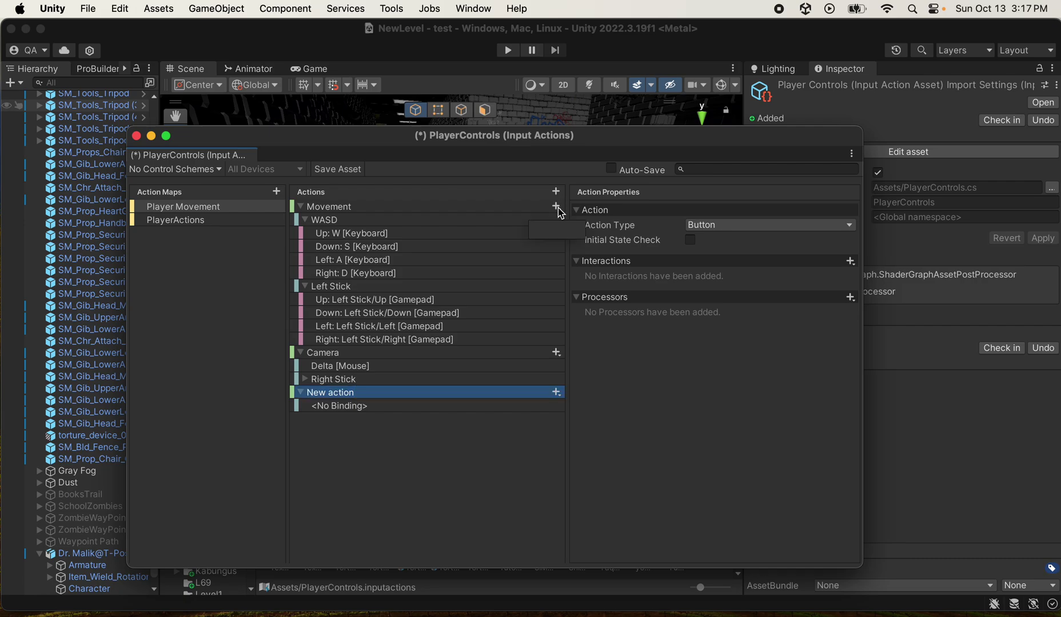
left_click(557, 207)
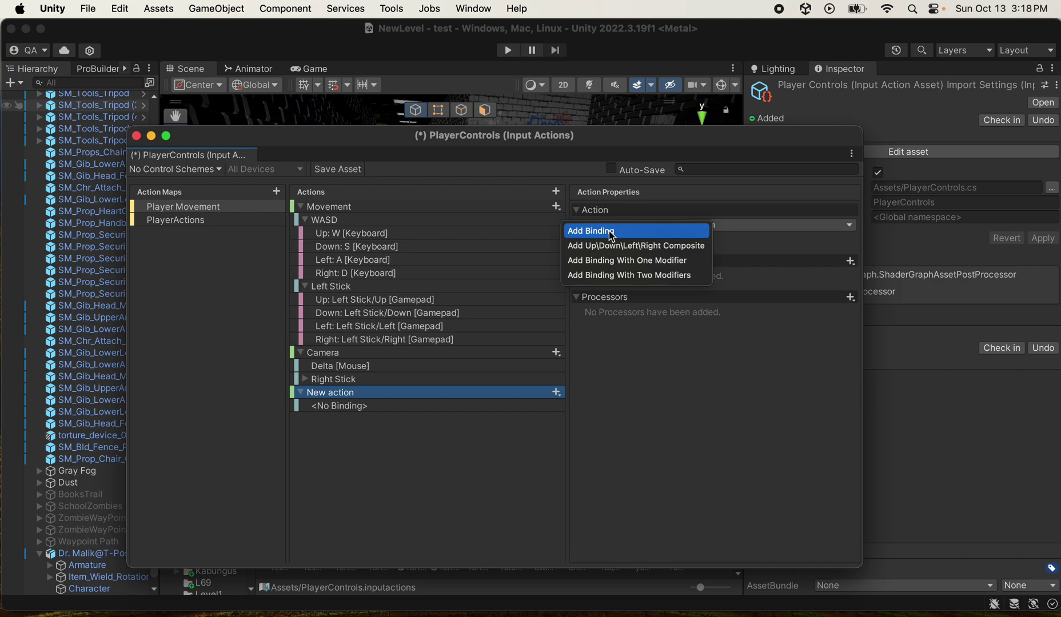
left_click(464, 461)
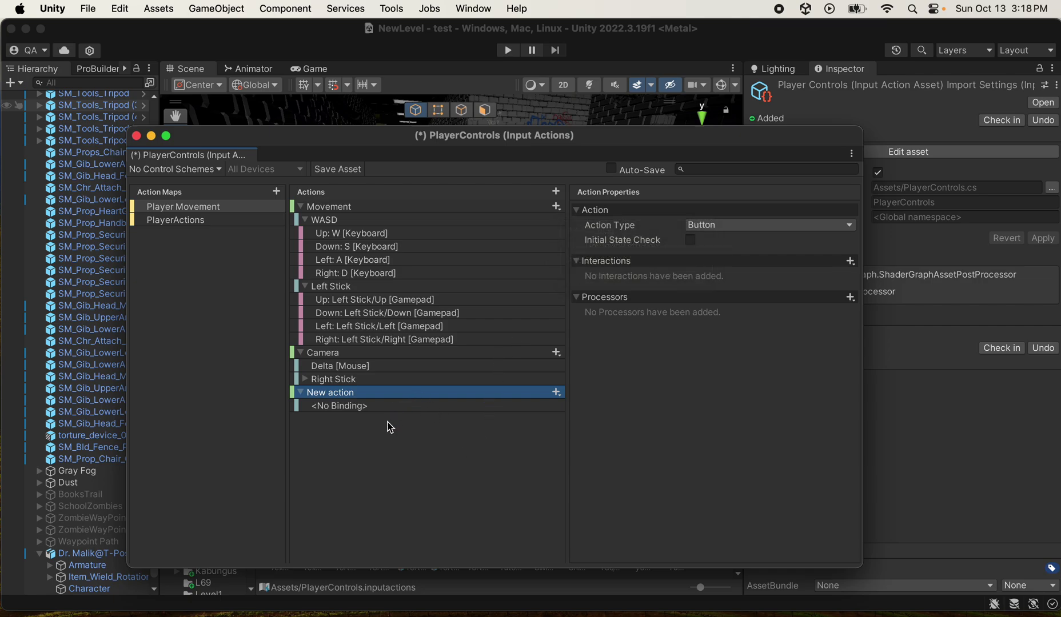
- Delete the leftover New action and inspect the WASD composite's Up: W binding
right_click(372, 388)
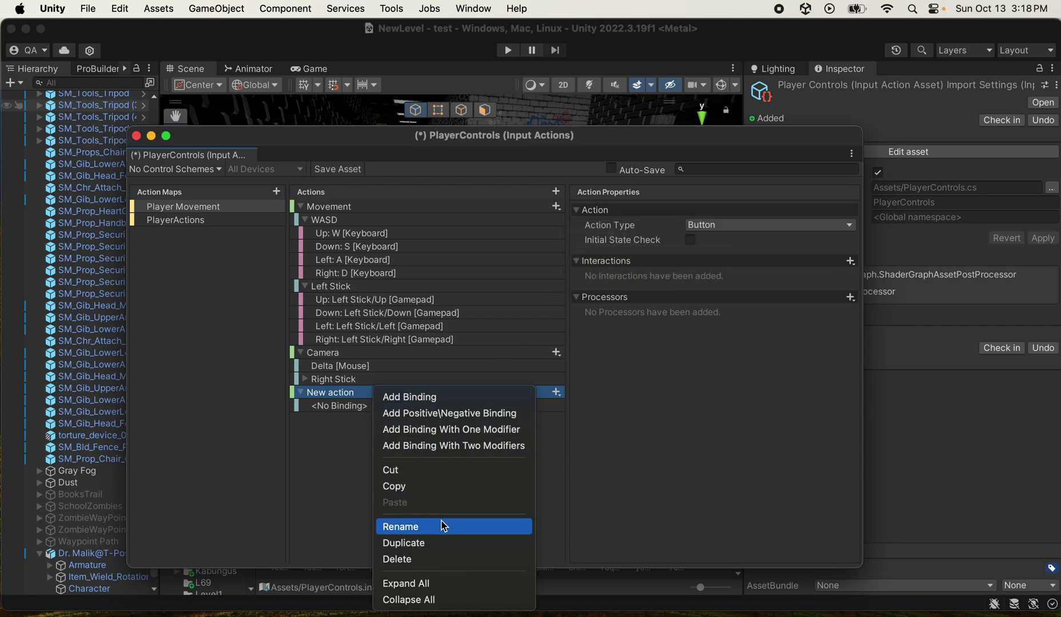
left_click(416, 558)
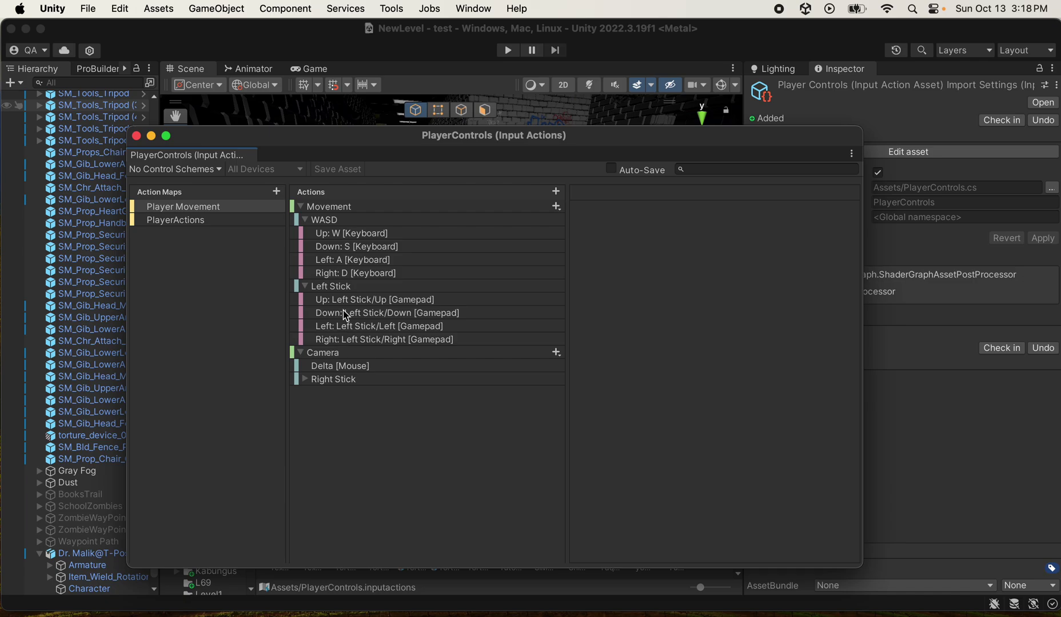
left_click(350, 223)
left_click(355, 234)
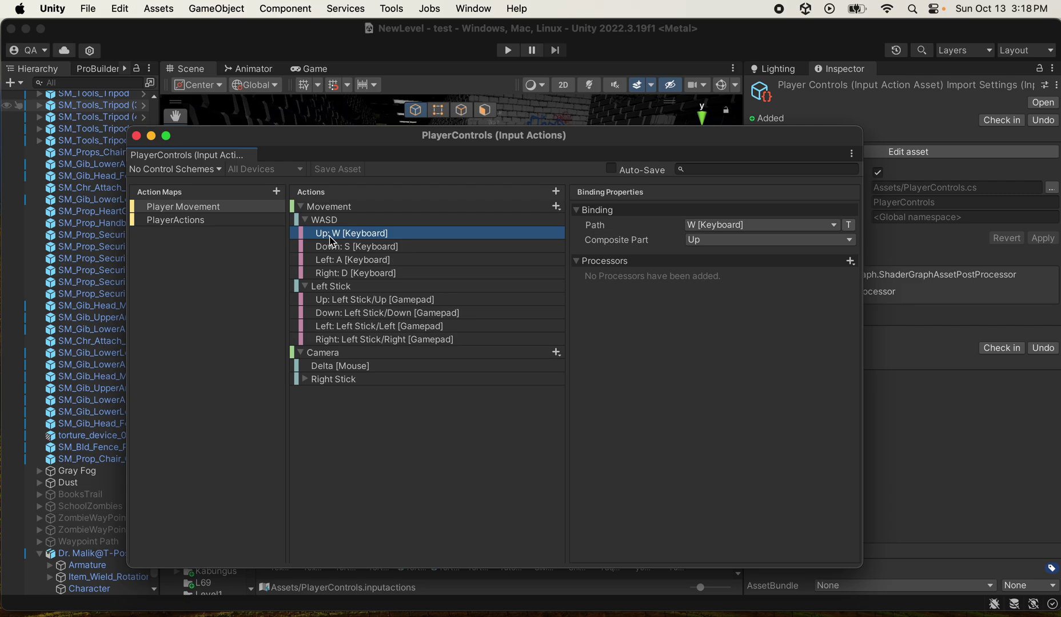
left_click(367, 302)
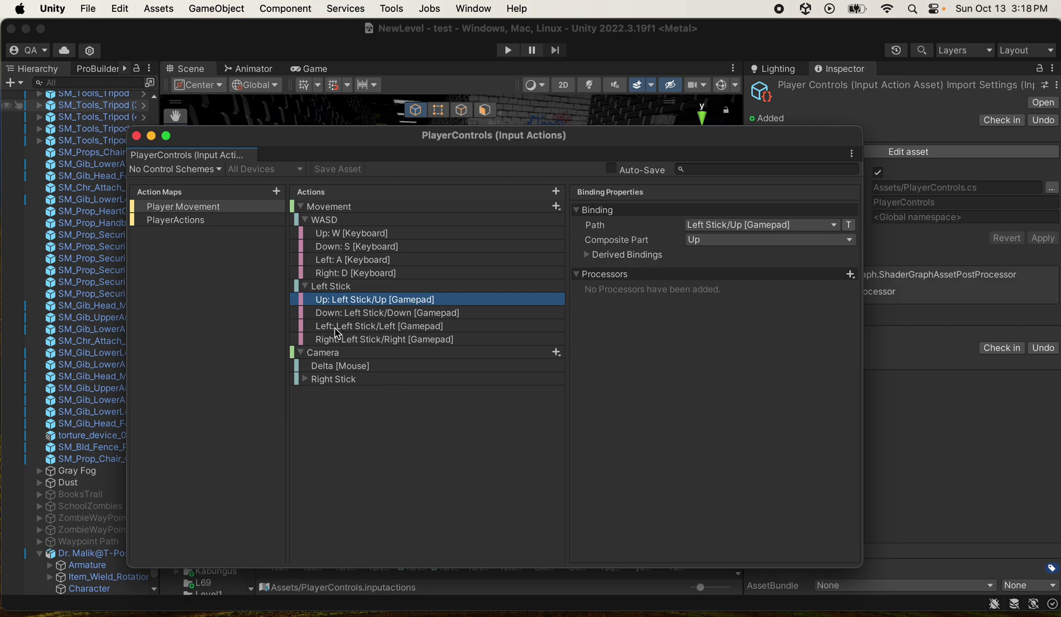
left_click(334, 290)
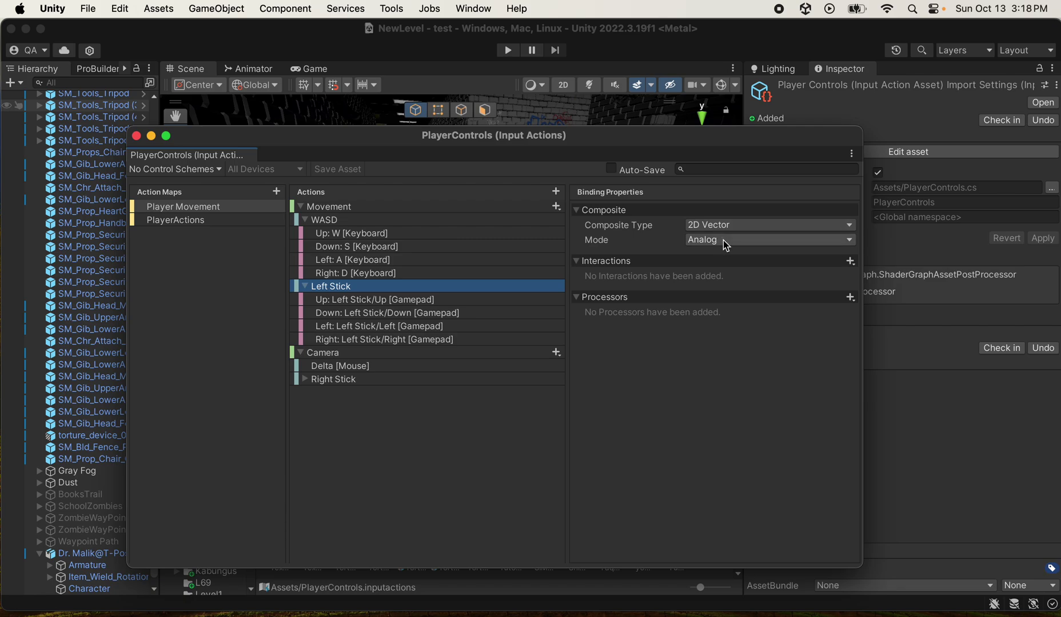
left_click(450, 220)
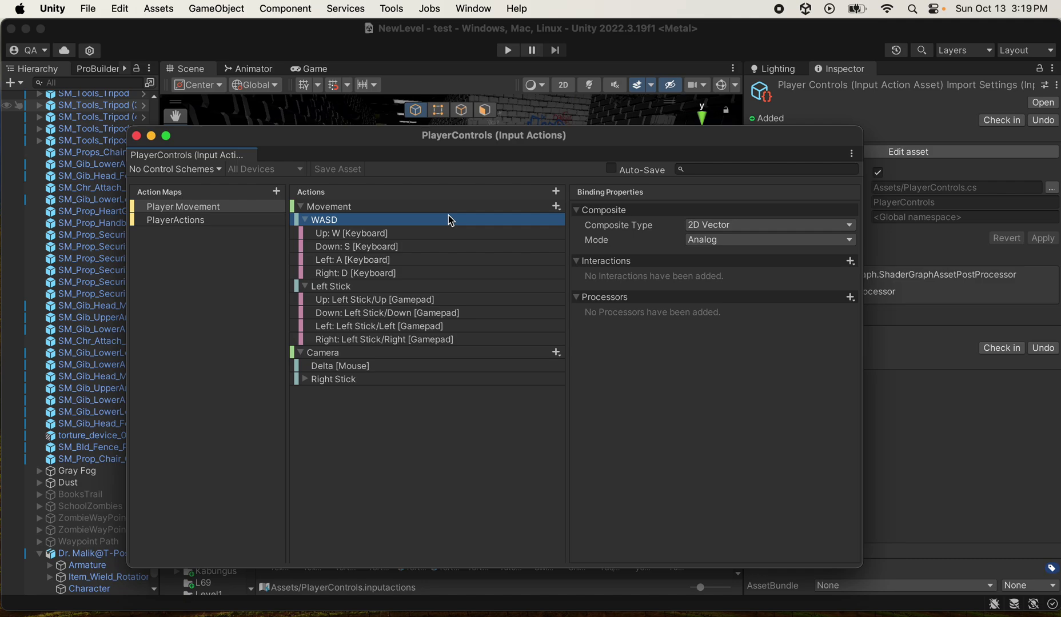
left_click(450, 206)
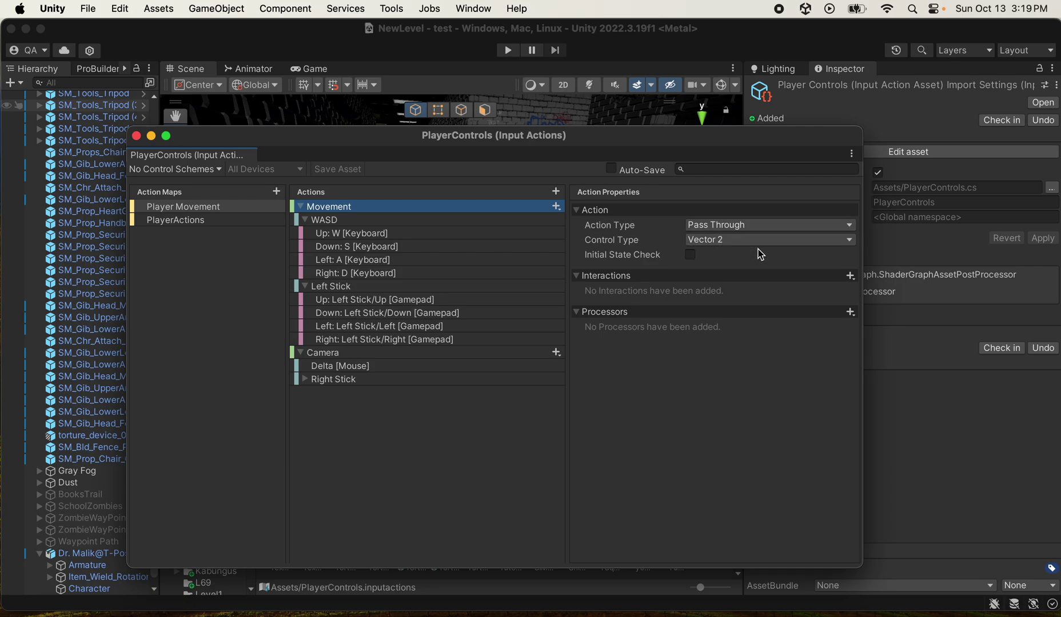
- Inspect Camera's Delta [Mouse] and Right Stick bindings, then minimise the PlayerControls editor
left_click(355, 353)
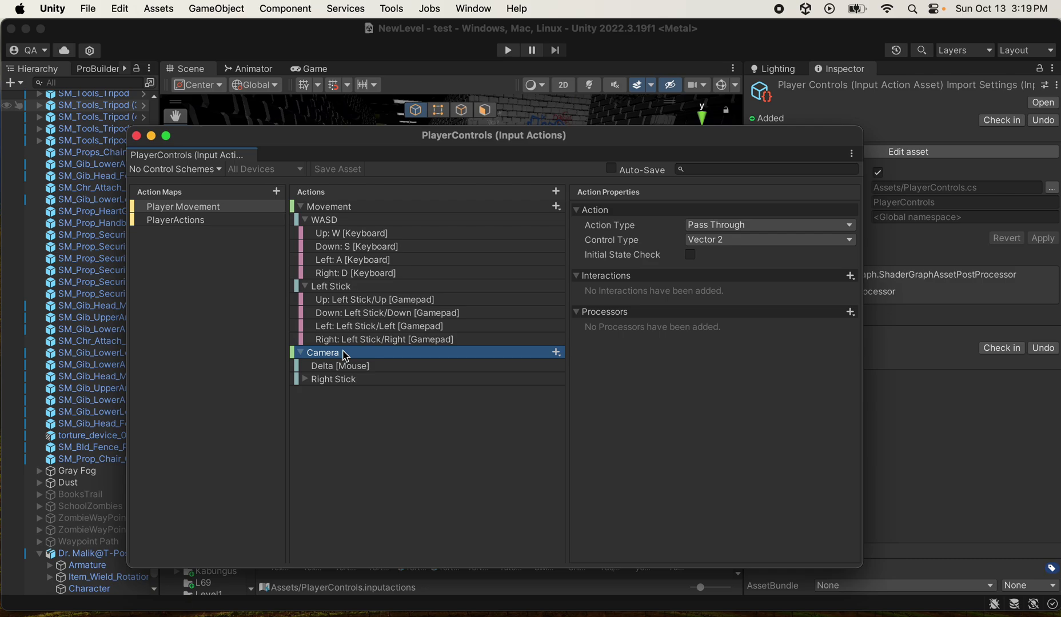
left_click(350, 368)
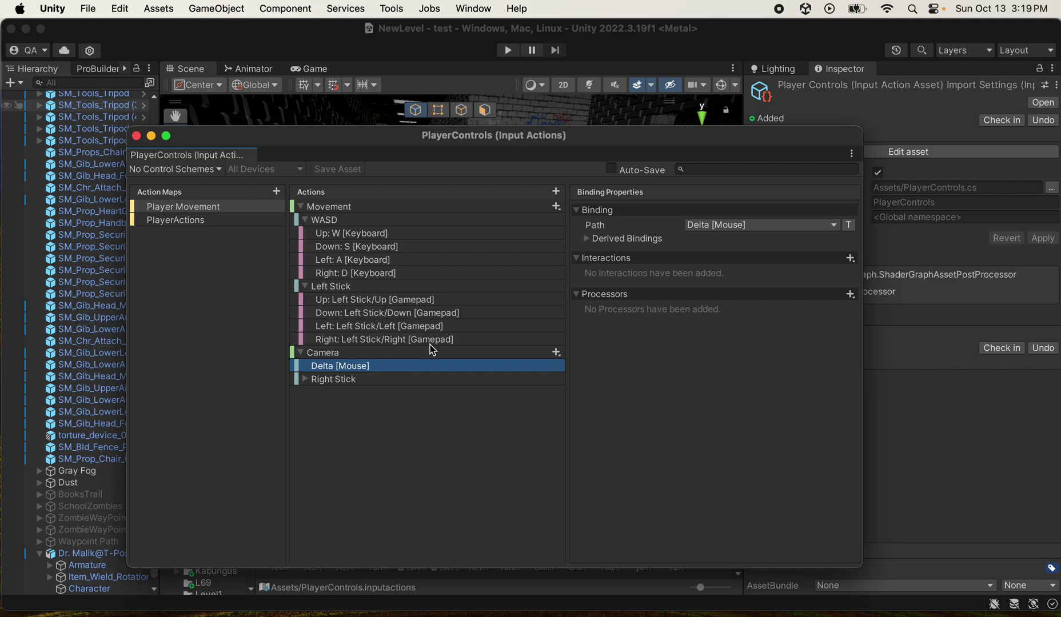
left_click(332, 380)
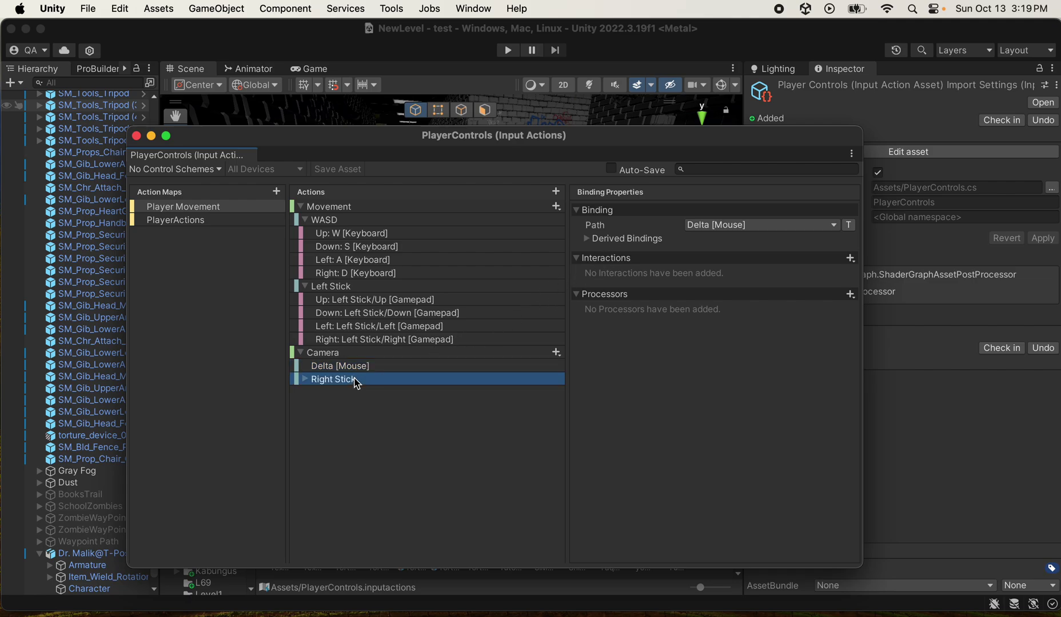
left_click(305, 380)
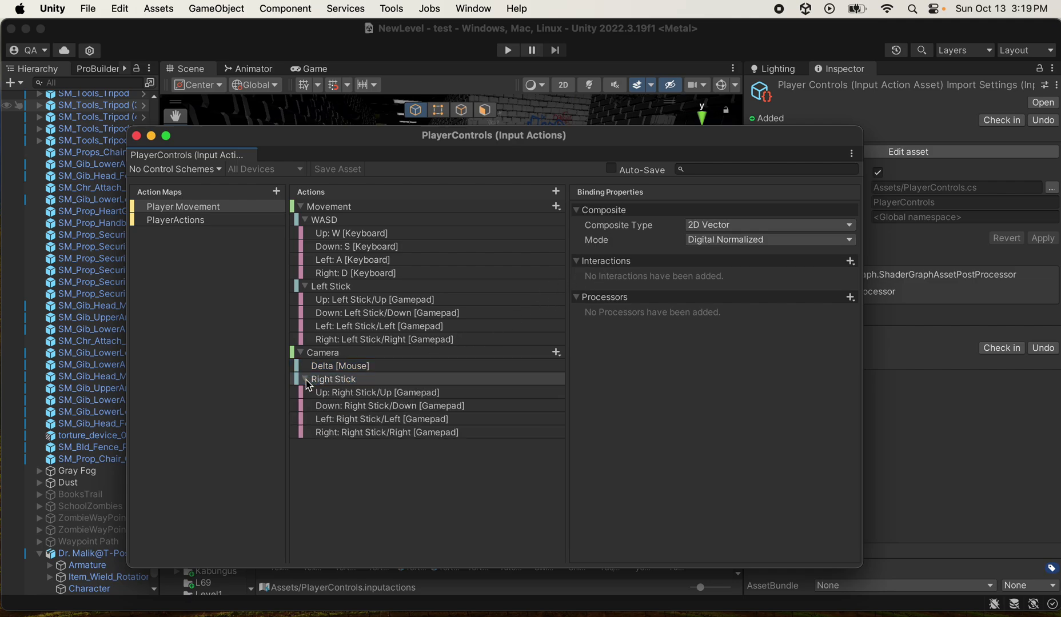
left_click(345, 396)
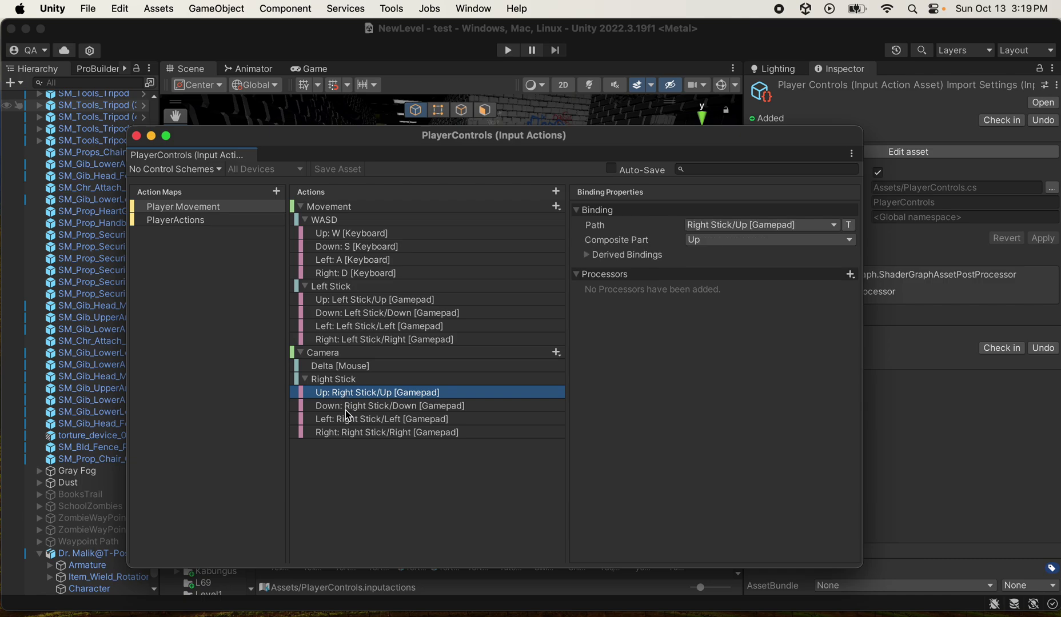
left_click(338, 380)
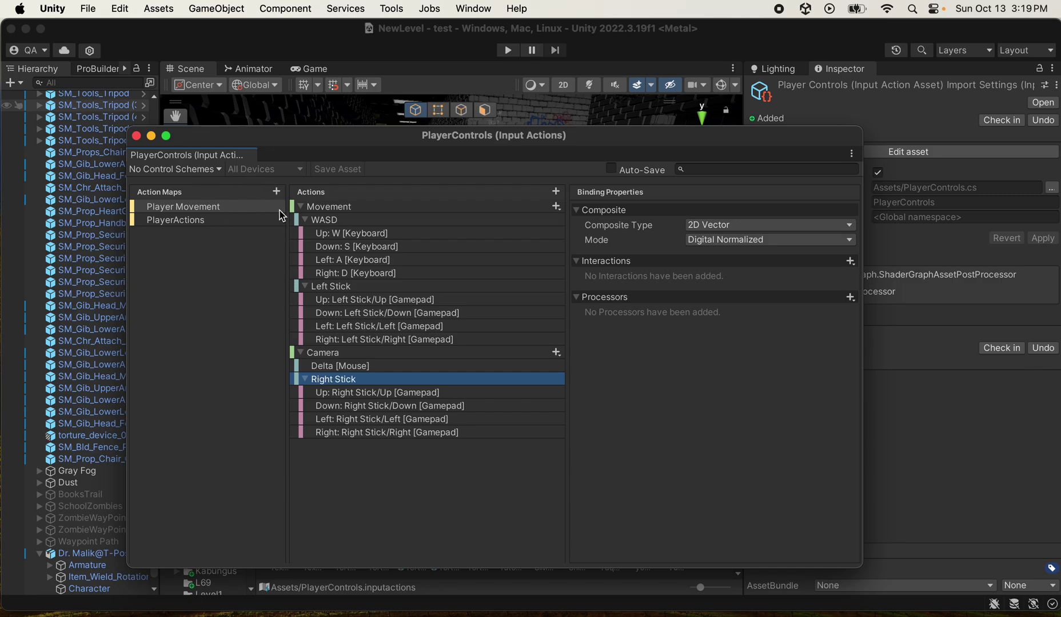
left_click(152, 138)
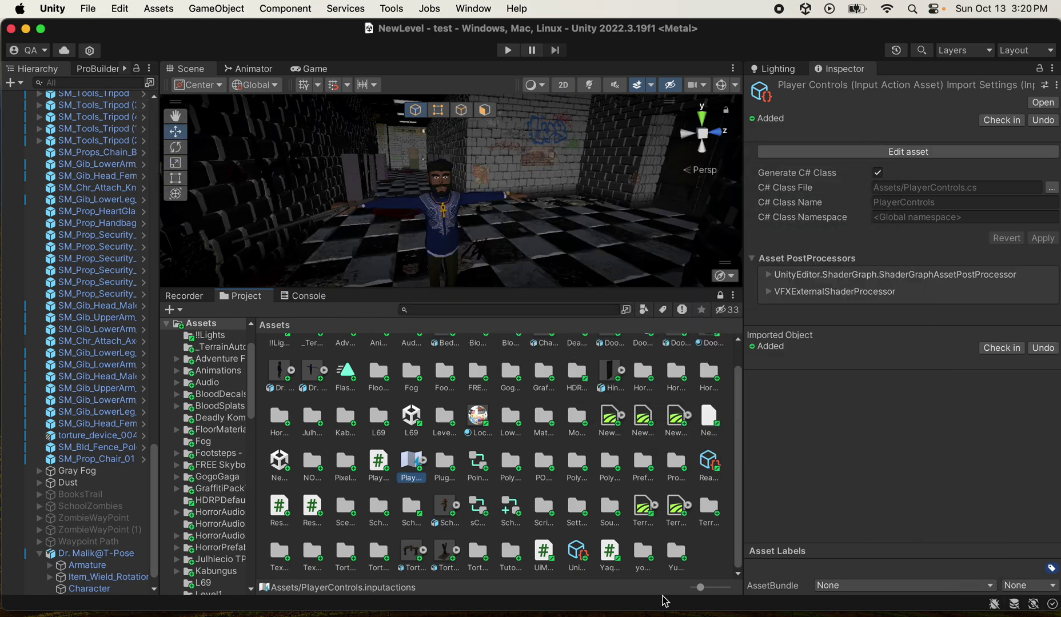
right_click(412, 463)
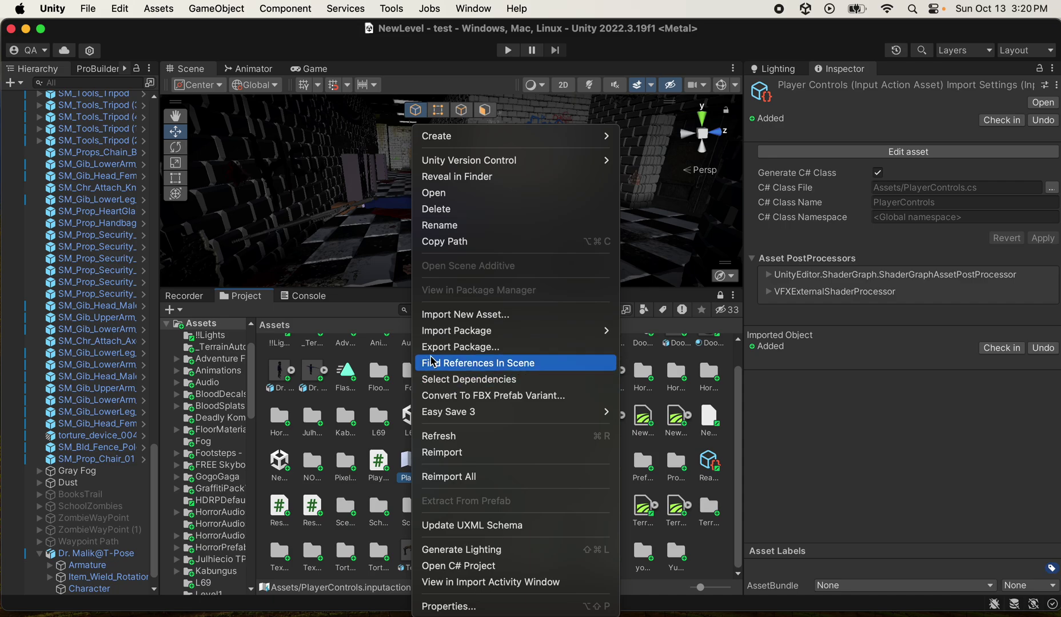
left_click(408, 471)
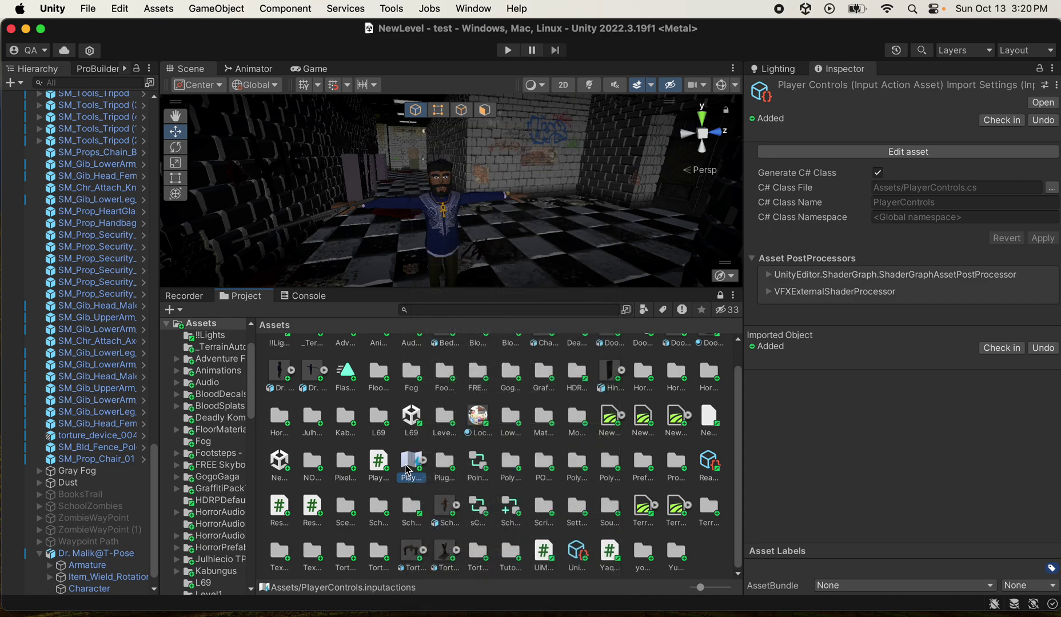
double_click(408, 472)
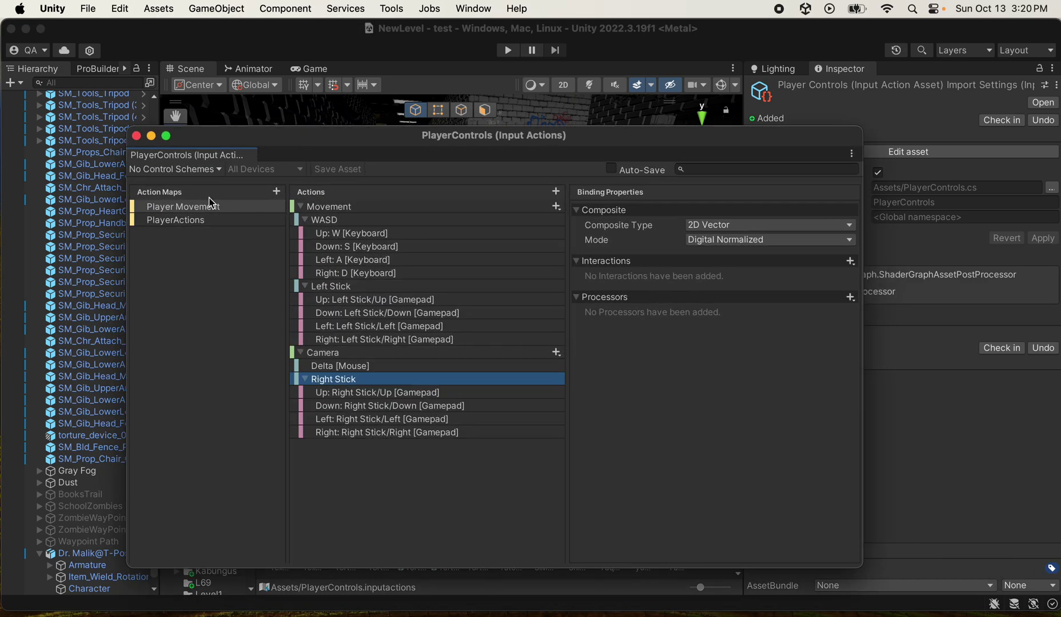
left_click(187, 219)
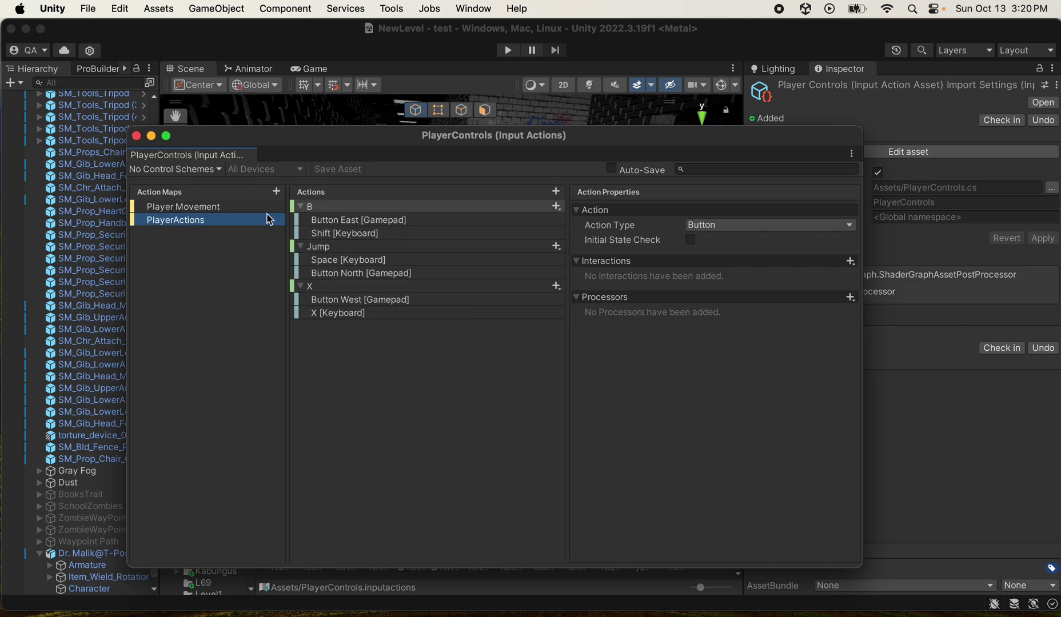
left_click(244, 207)
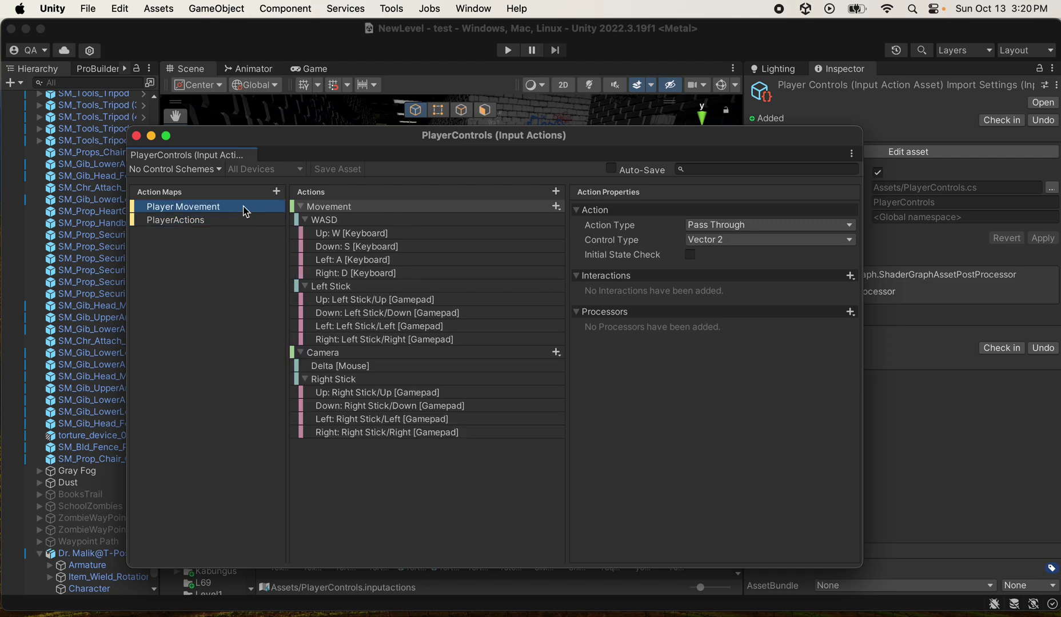
left_click(222, 223)
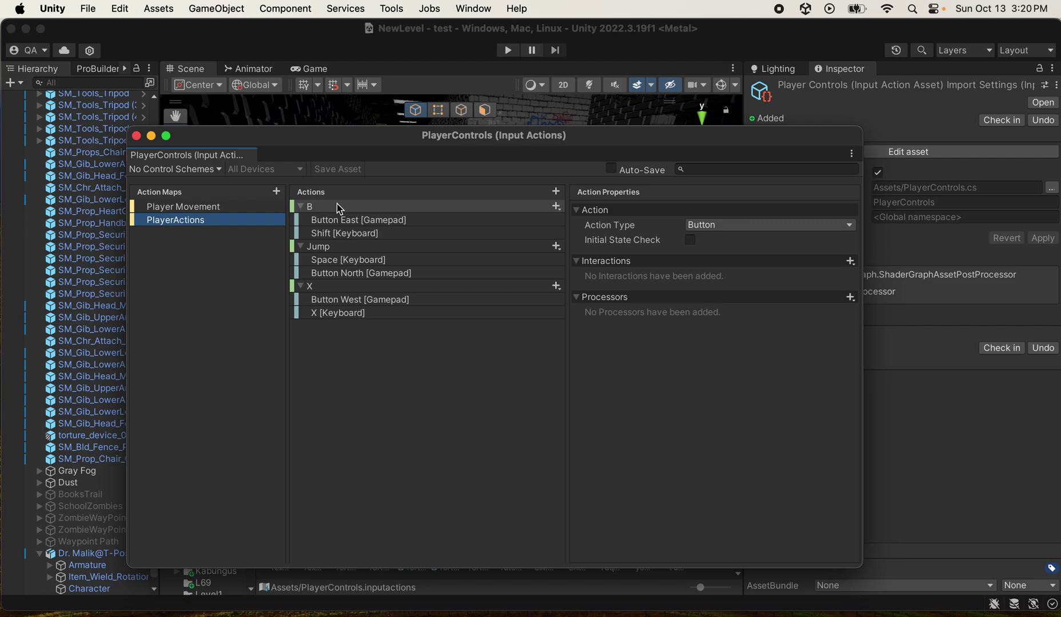
left_click(339, 221)
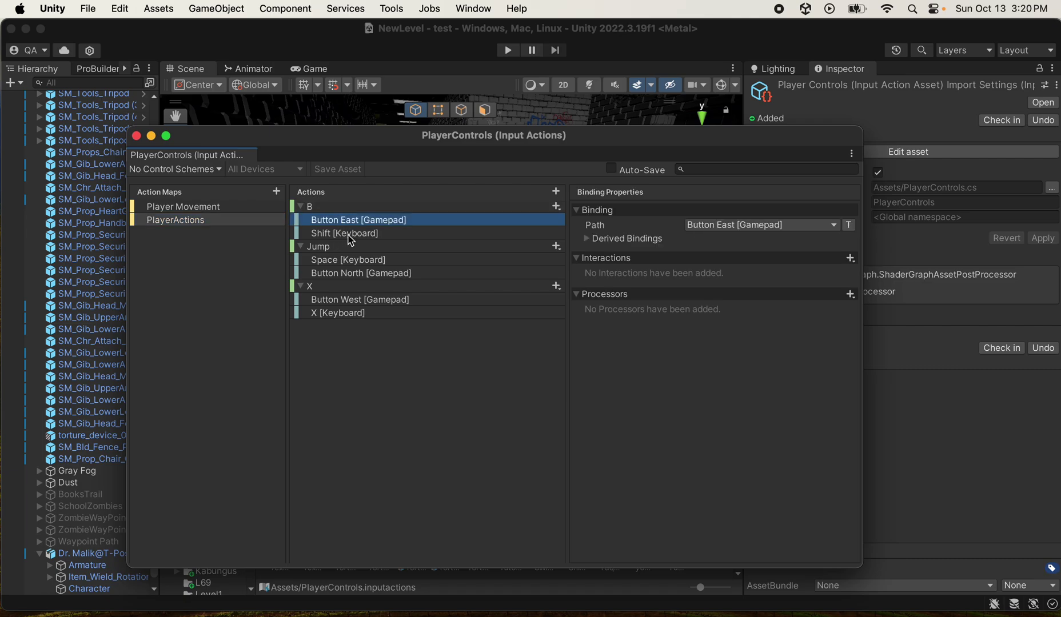
left_click(348, 234)
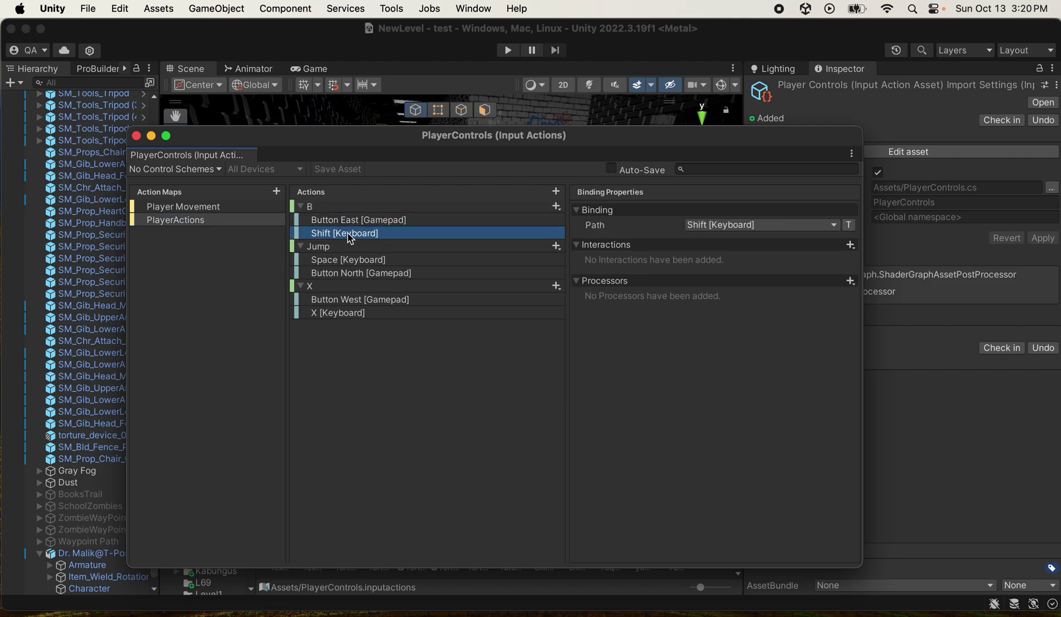
left_click(332, 247)
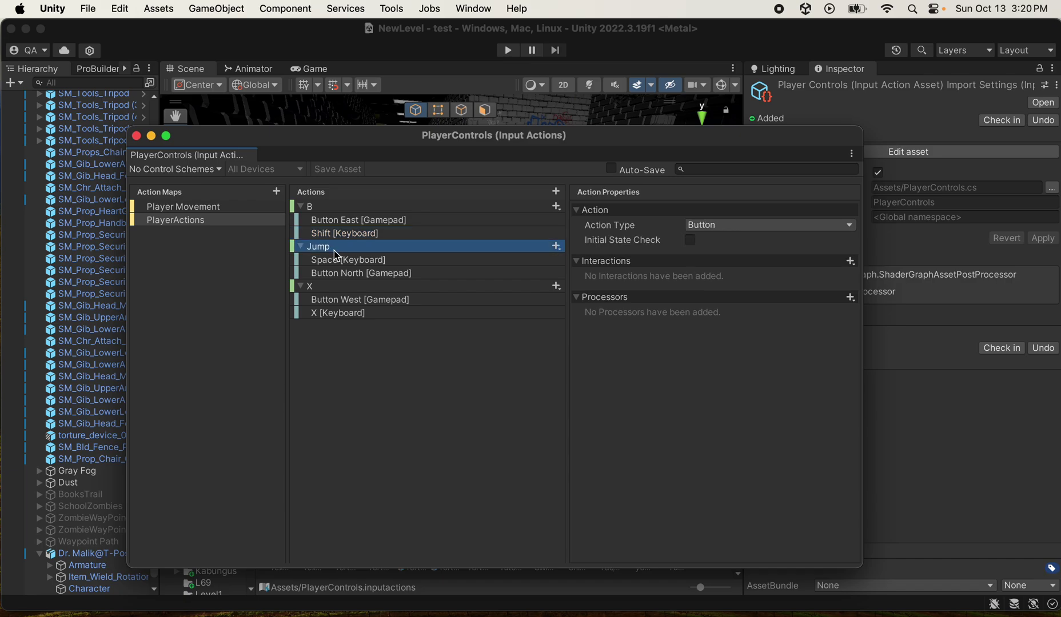
left_click(345, 279)
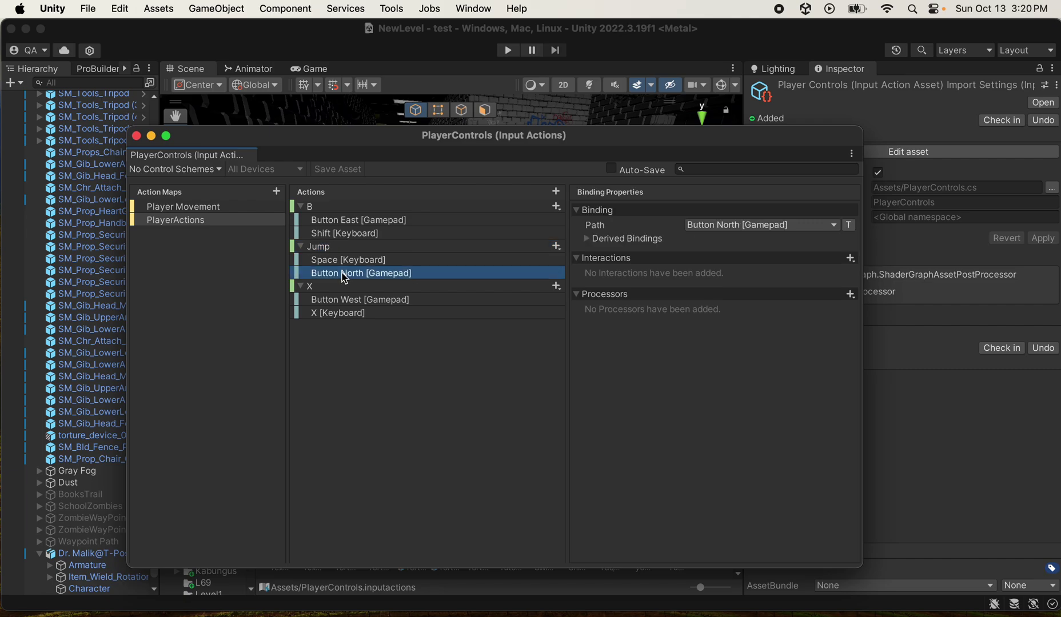
left_click(337, 289)
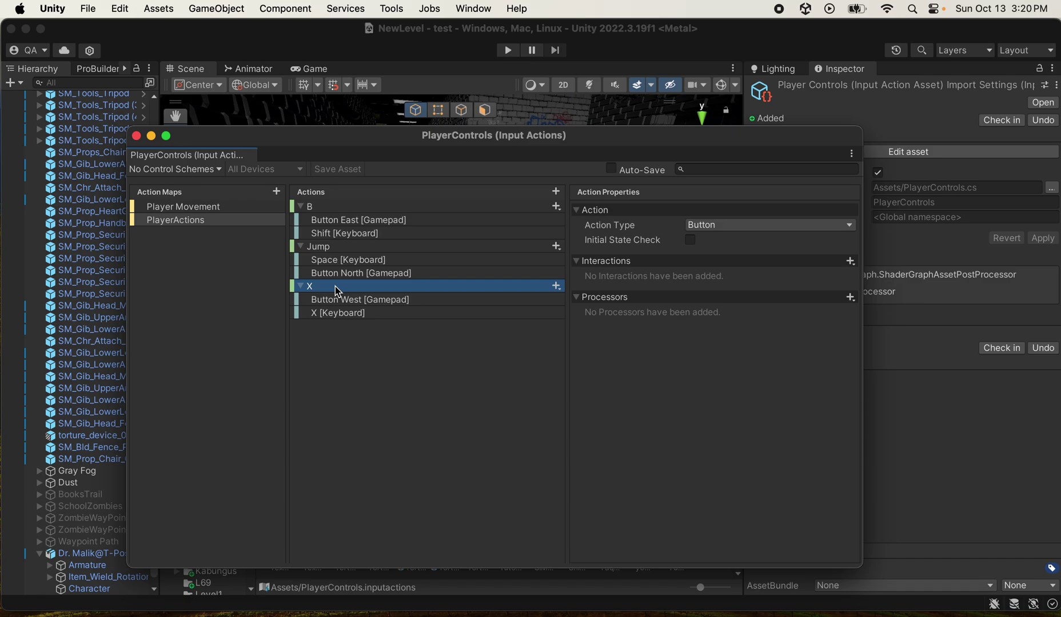
left_click(151, 136)
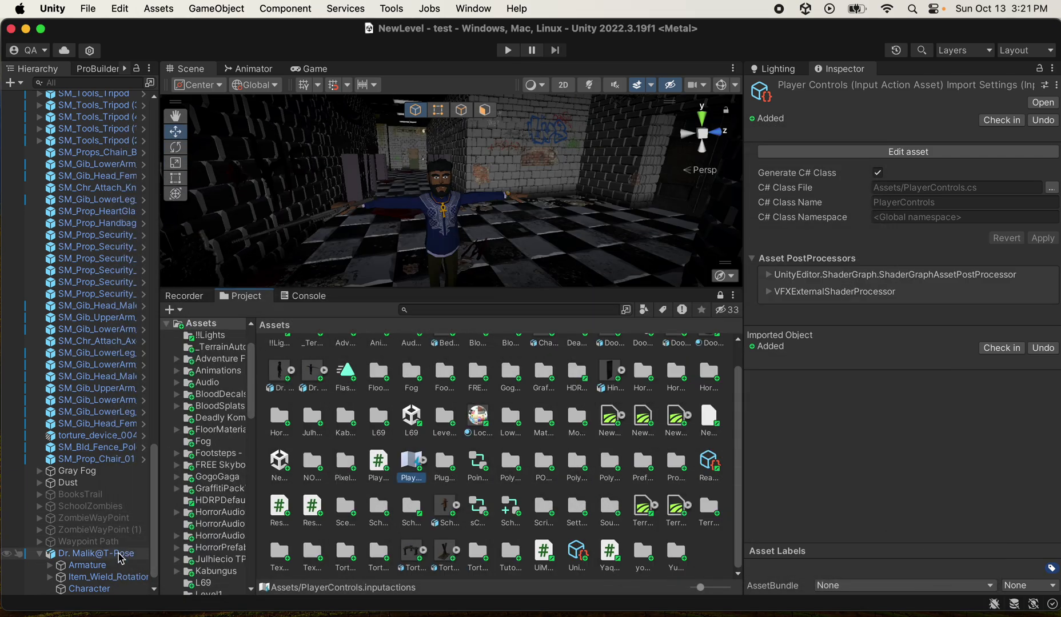
left_click(118, 554)
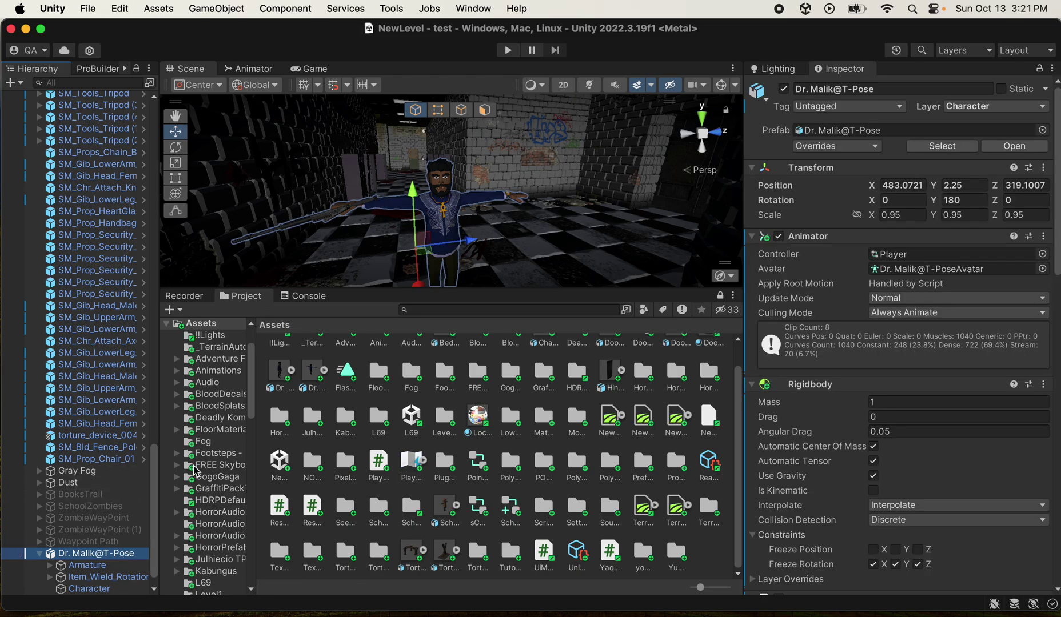
scroll(153, 506, "down", 2)
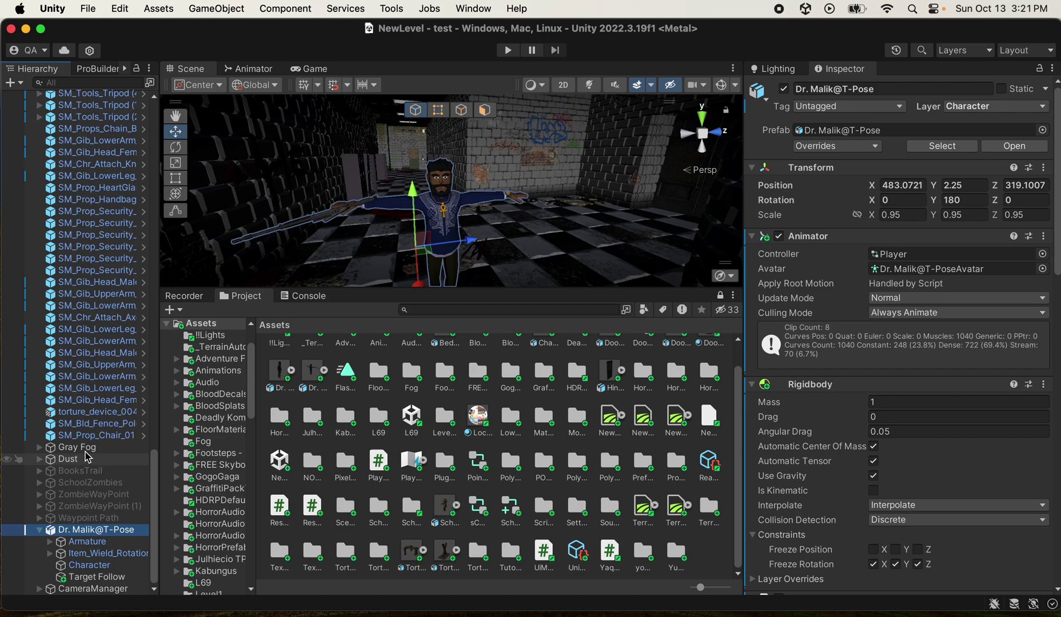
left_click(71, 389)
left_click(84, 355)
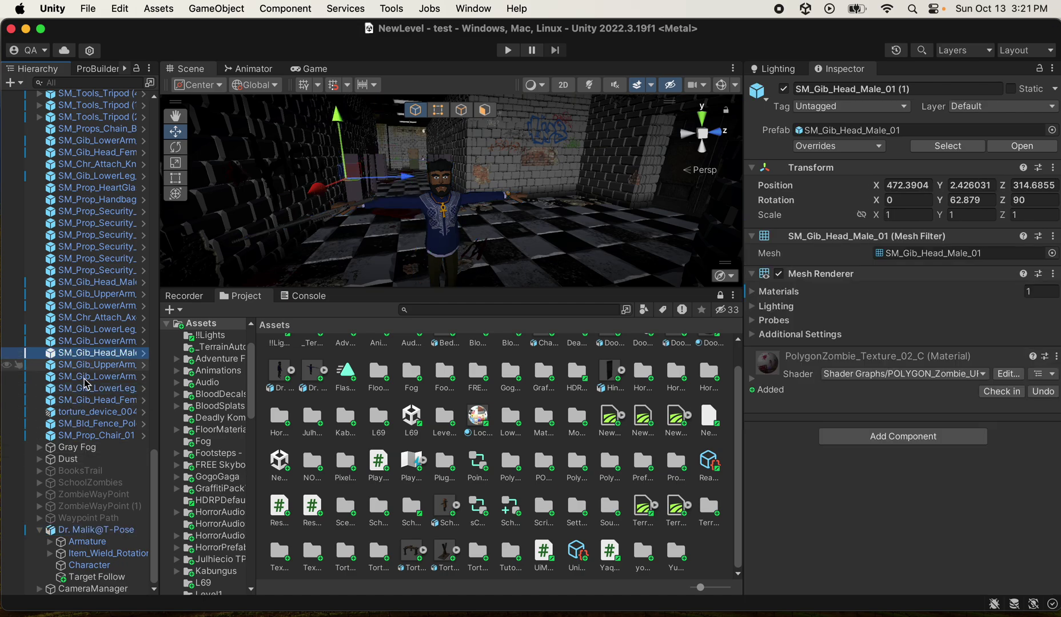
left_click(88, 424)
left_click(85, 436)
left_click(79, 447)
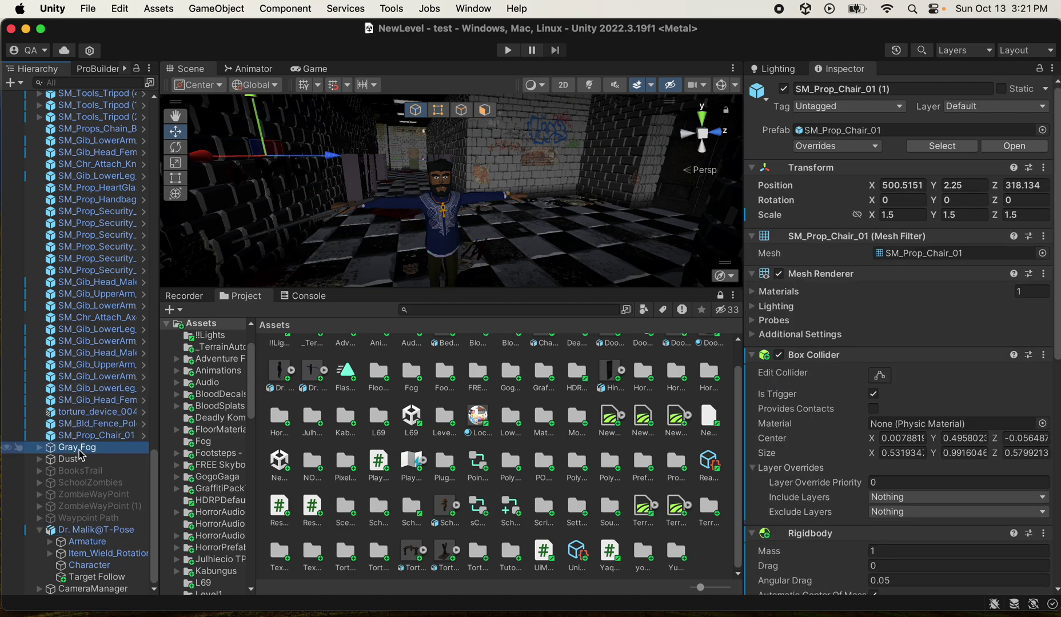
left_click(91, 530)
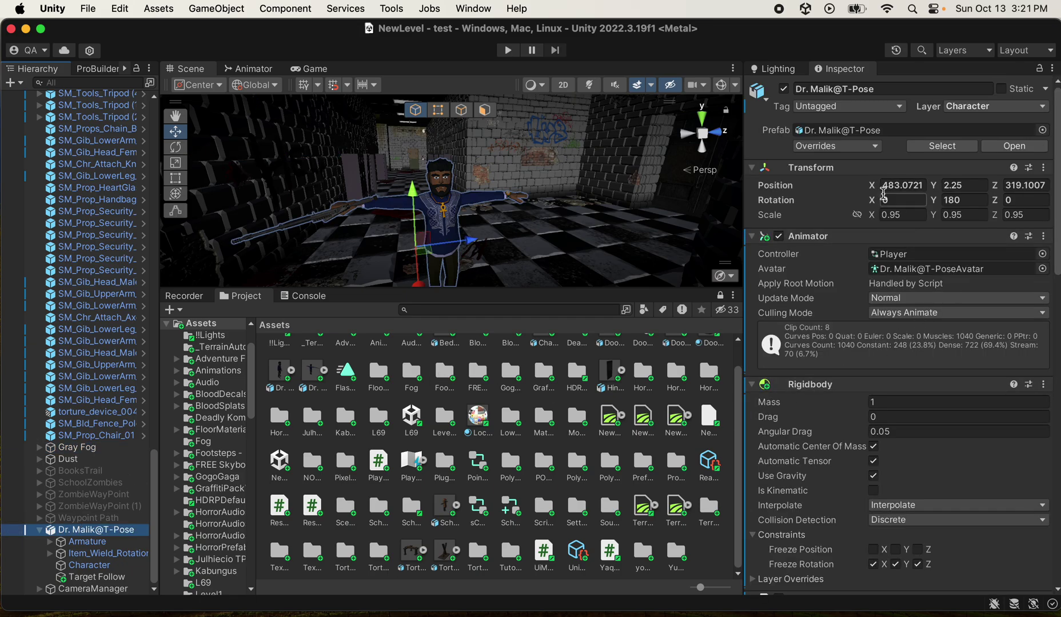
scroll(889, 233, "down", 1)
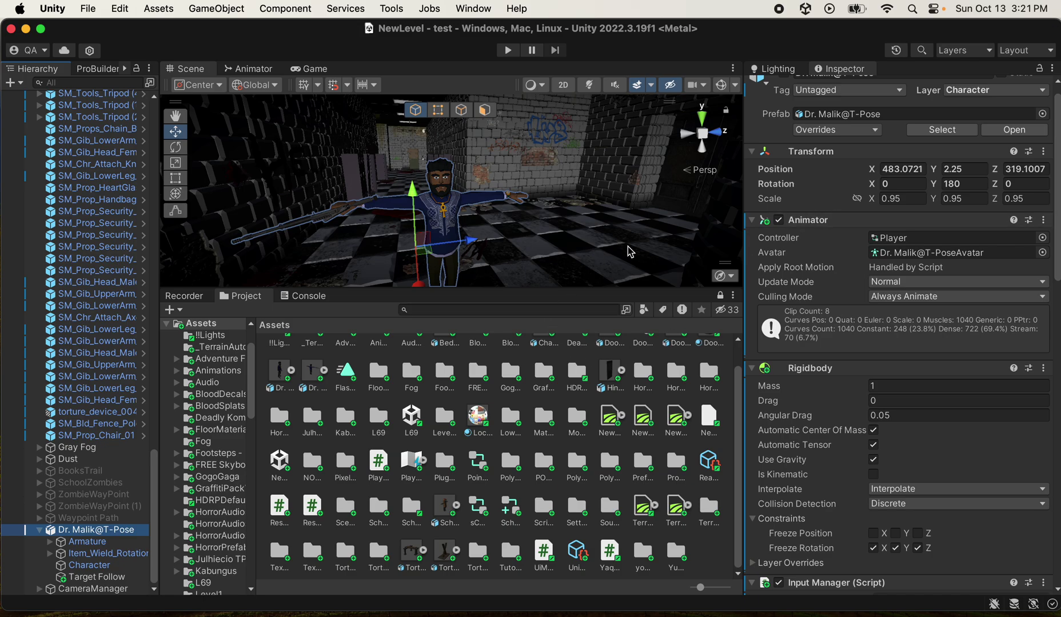
left_click(830, 115)
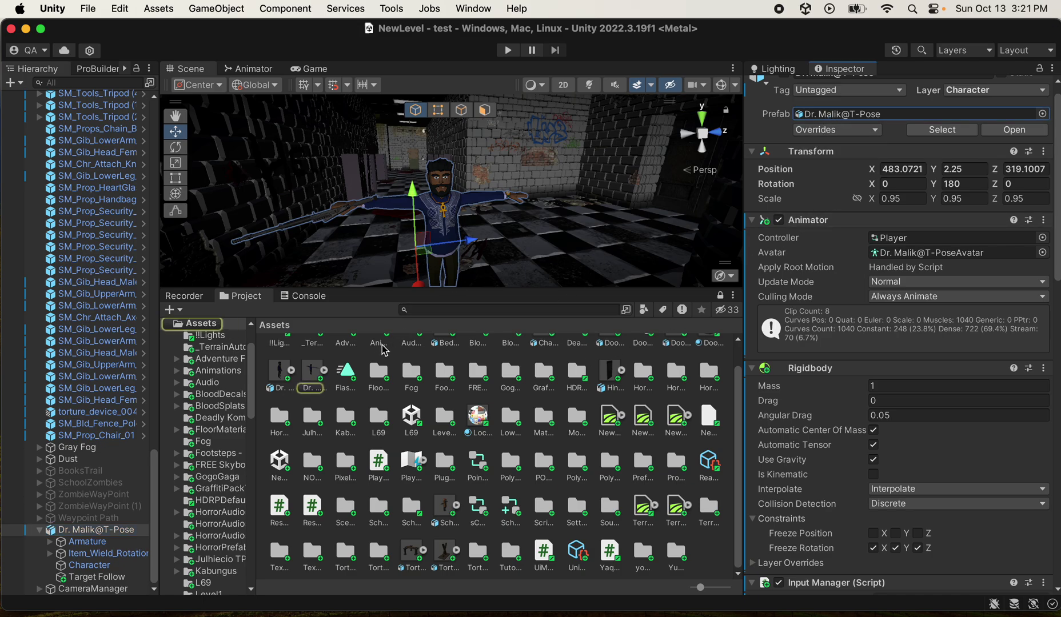
- Keep the FBX rig as Humanoid, expand the model, and inspect its Avatar
left_click(318, 378)
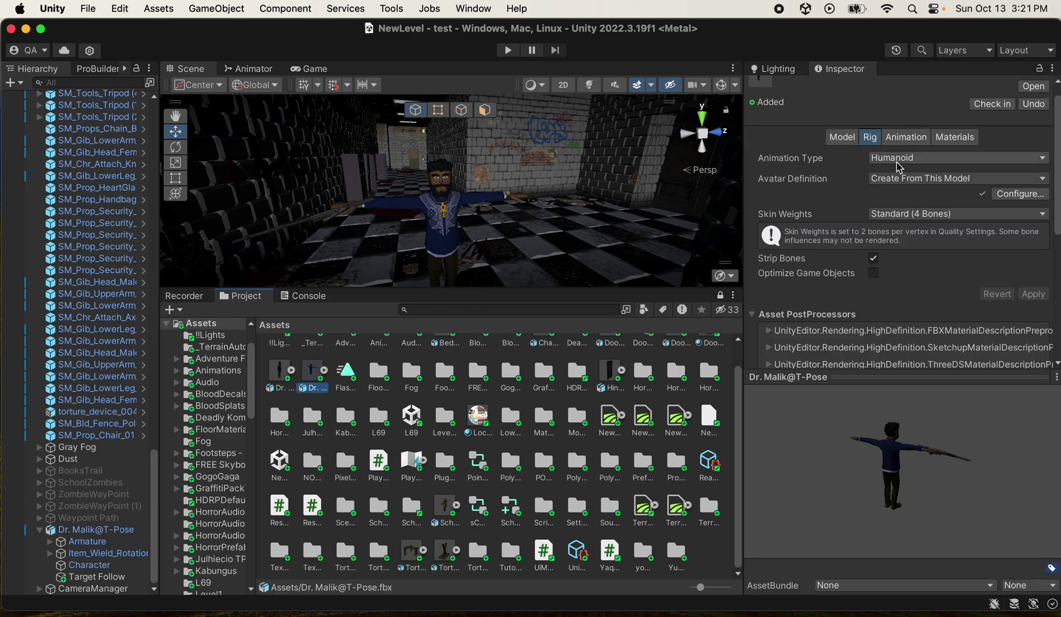
left_click(900, 161)
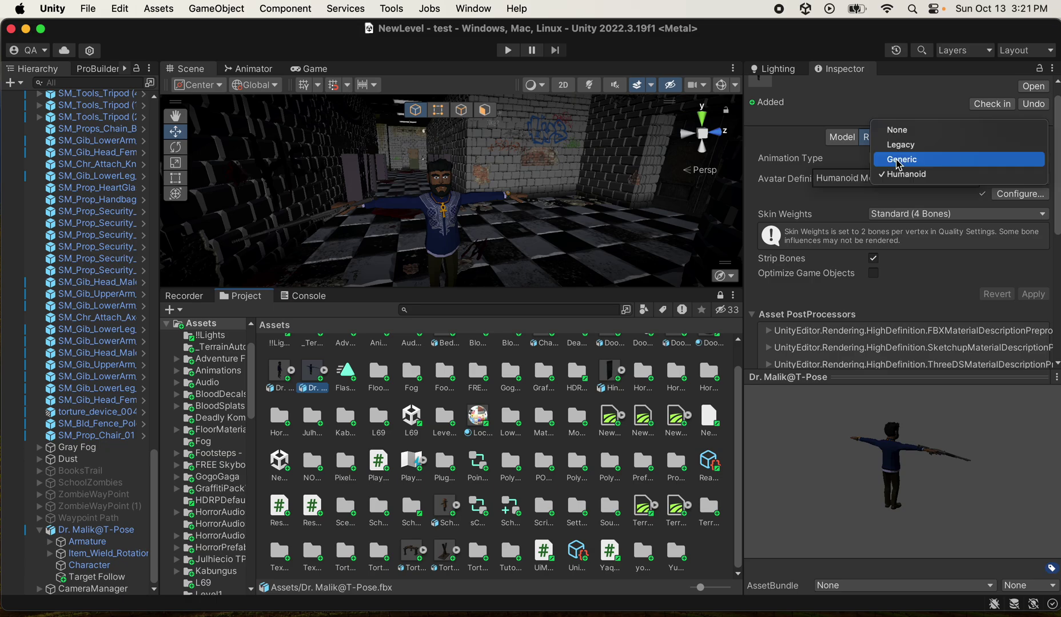
left_click(862, 167)
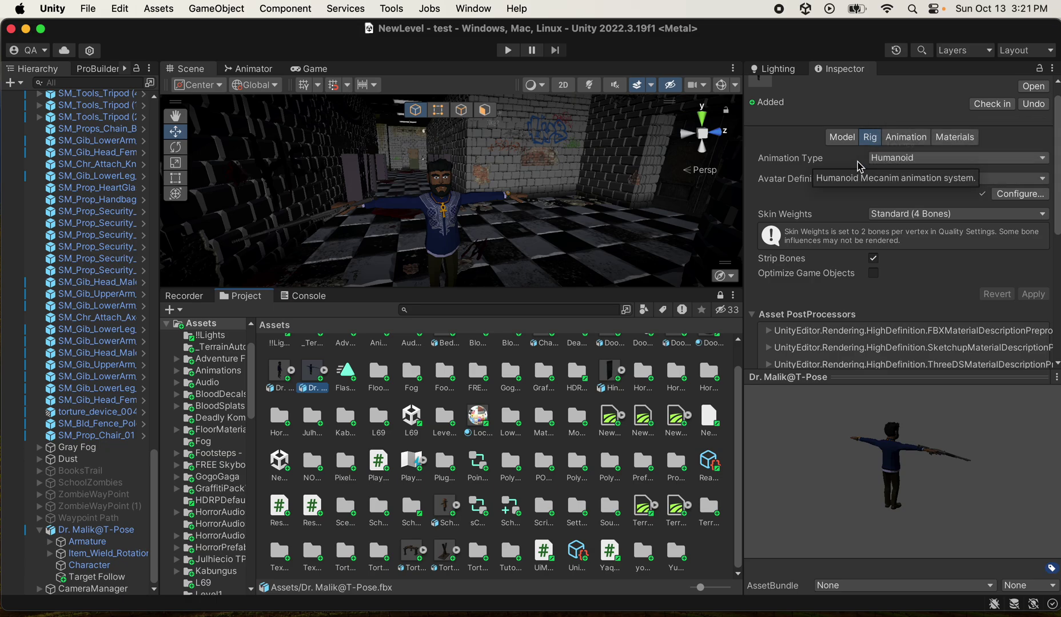
left_click(896, 146)
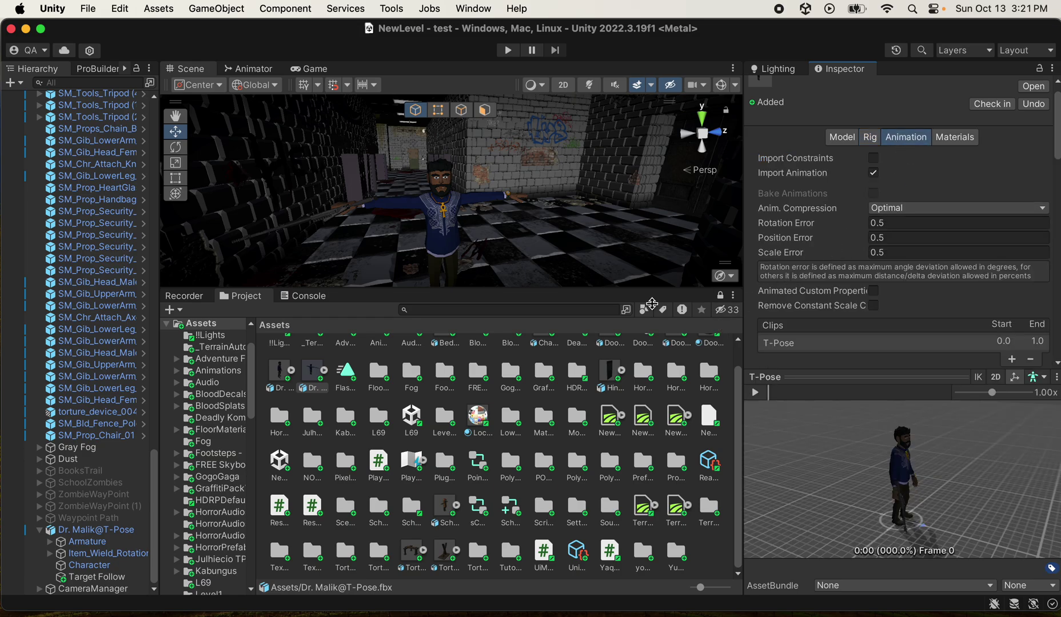
left_click(326, 371)
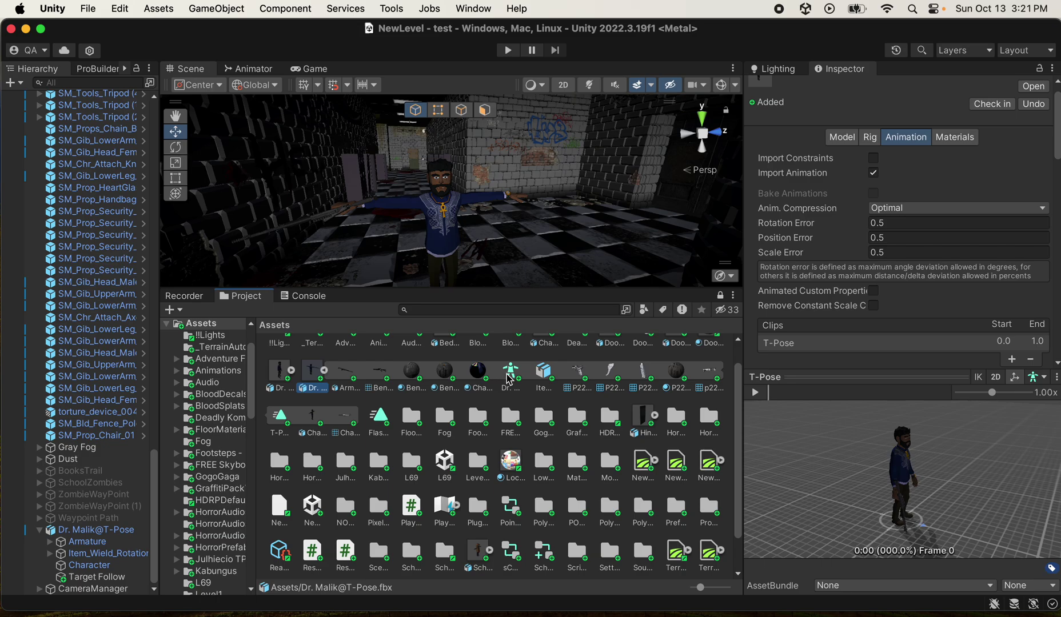
left_click(510, 375)
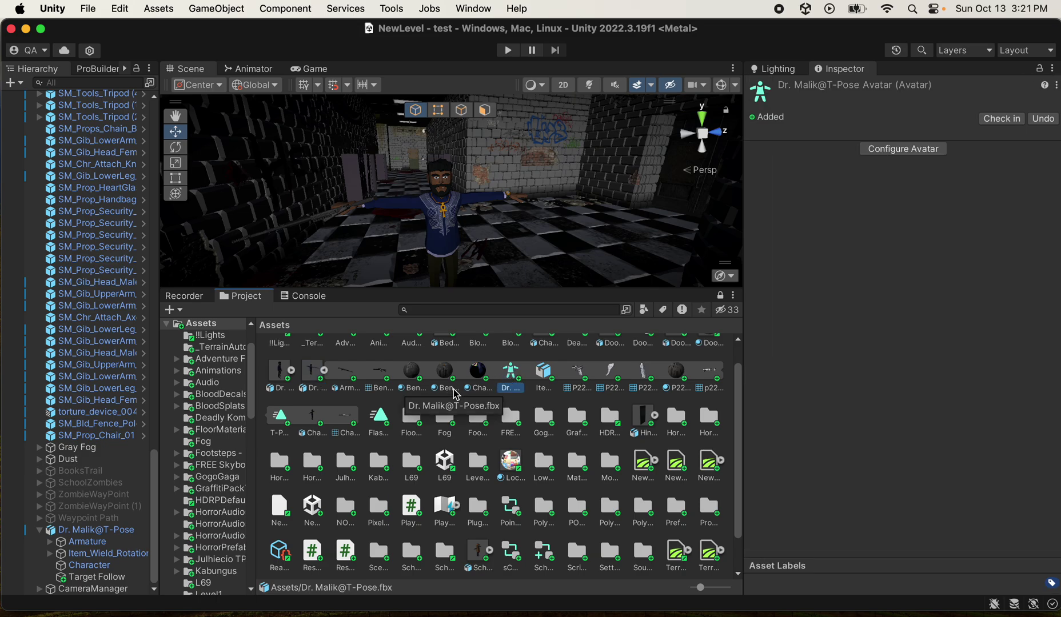
left_click(80, 530)
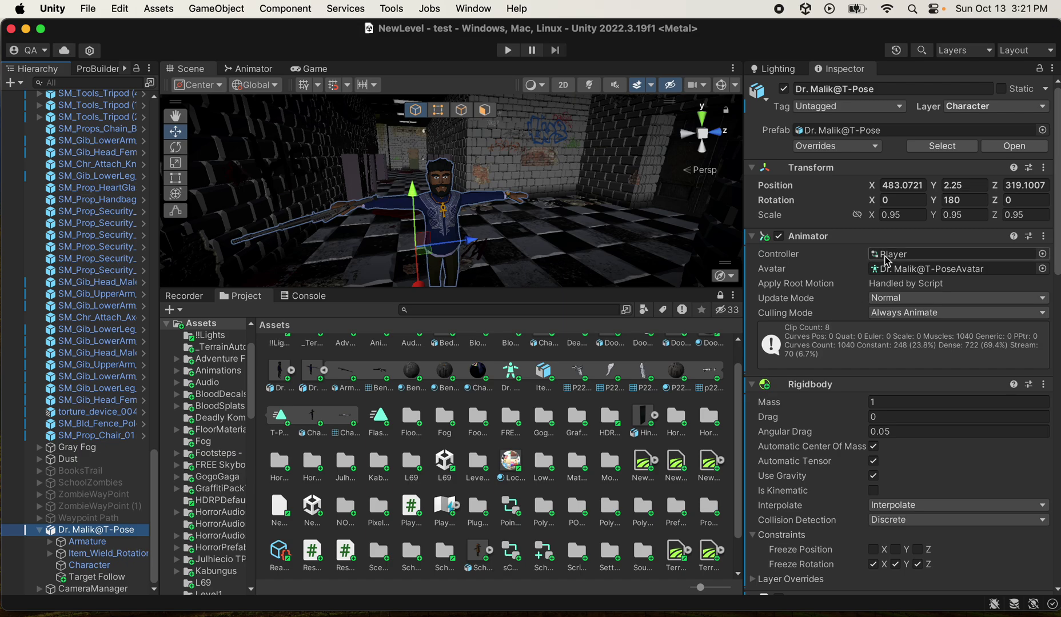
left_click(892, 269)
left_click(851, 237)
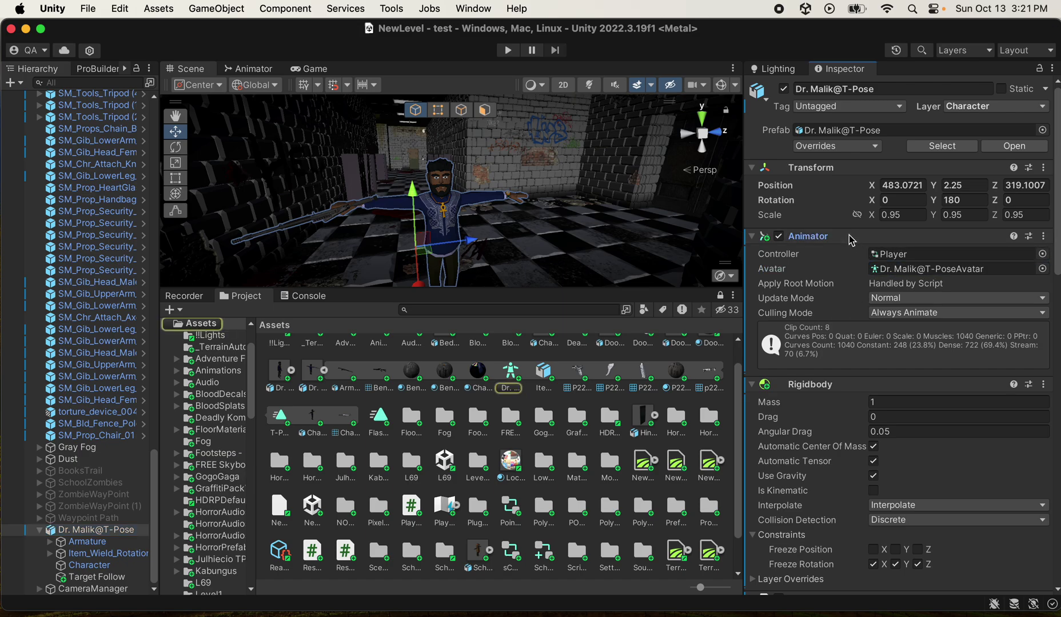
left_click(851, 237)
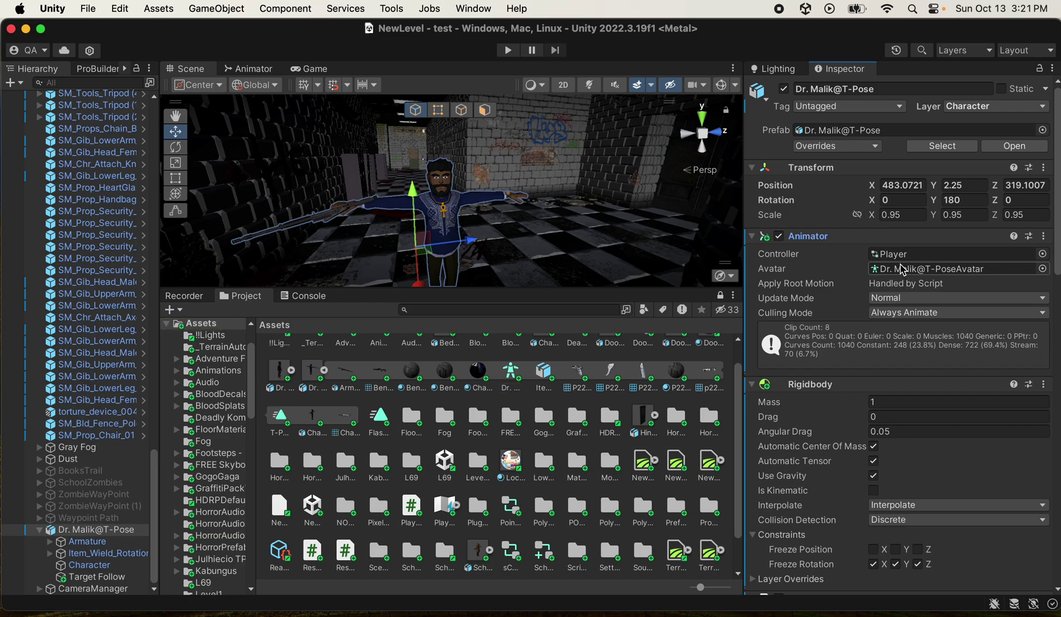
left_click(806, 388)
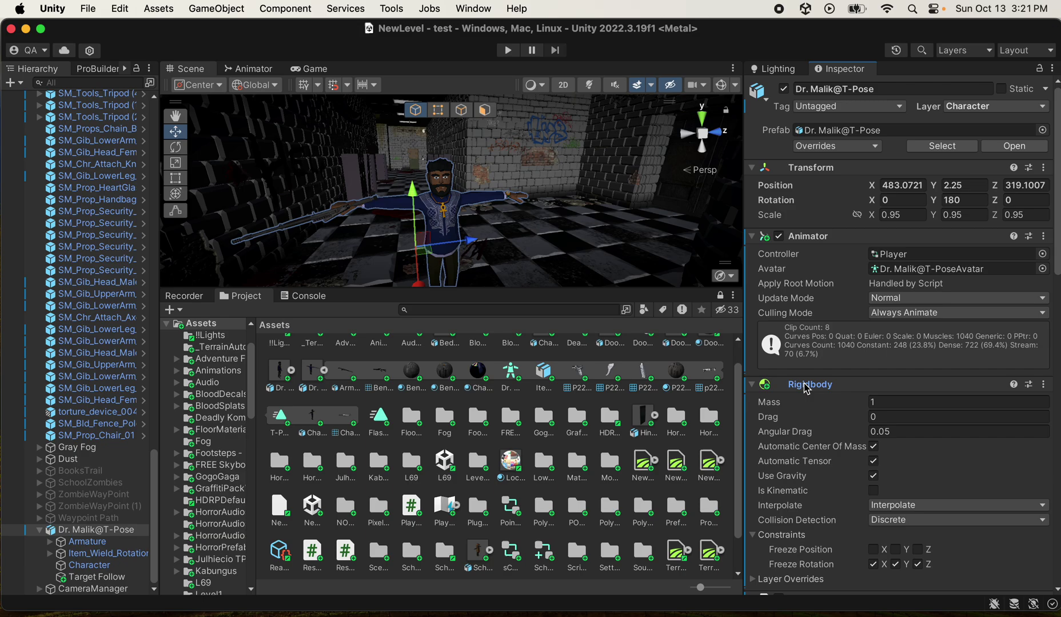
left_click(806, 389)
left_click(752, 388)
scroll(782, 343, "down", 5)
scroll(861, 339, "down", 1)
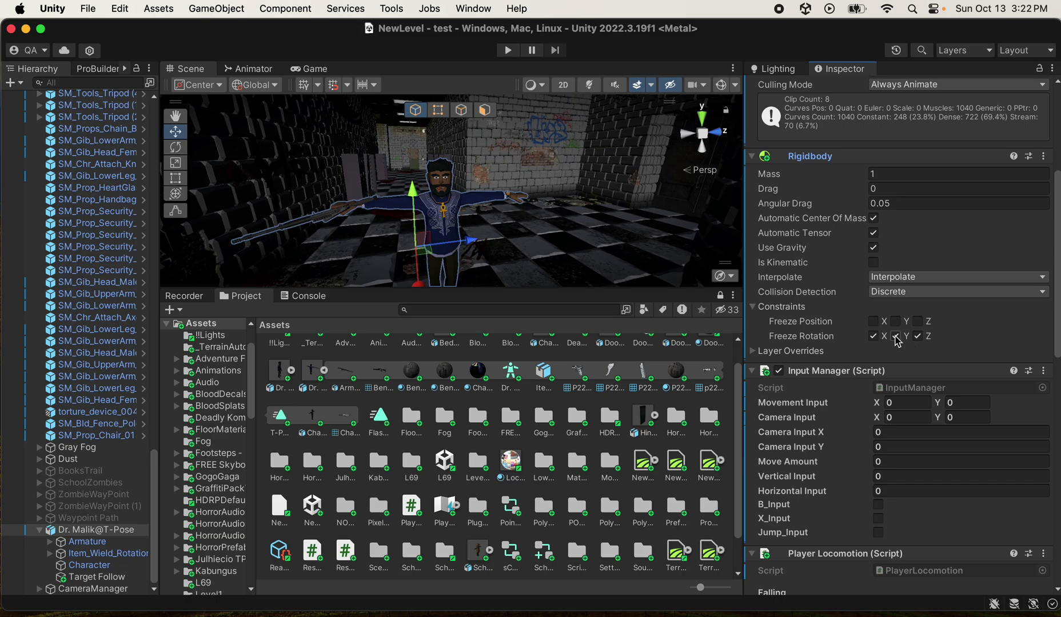
scroll(892, 340, "down", 8)
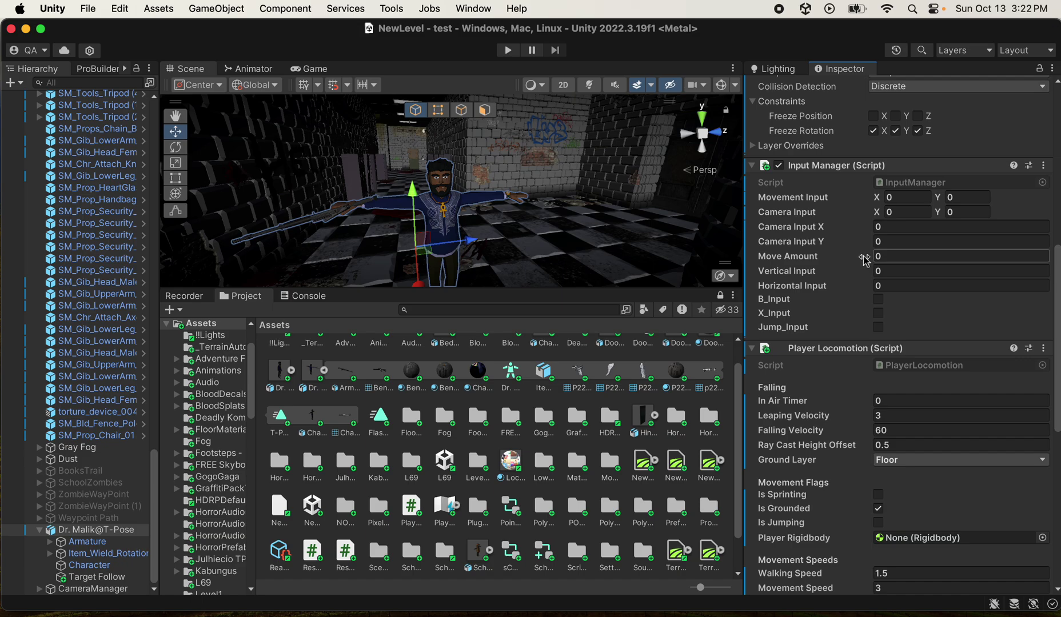
scroll(865, 259, "down", 10)
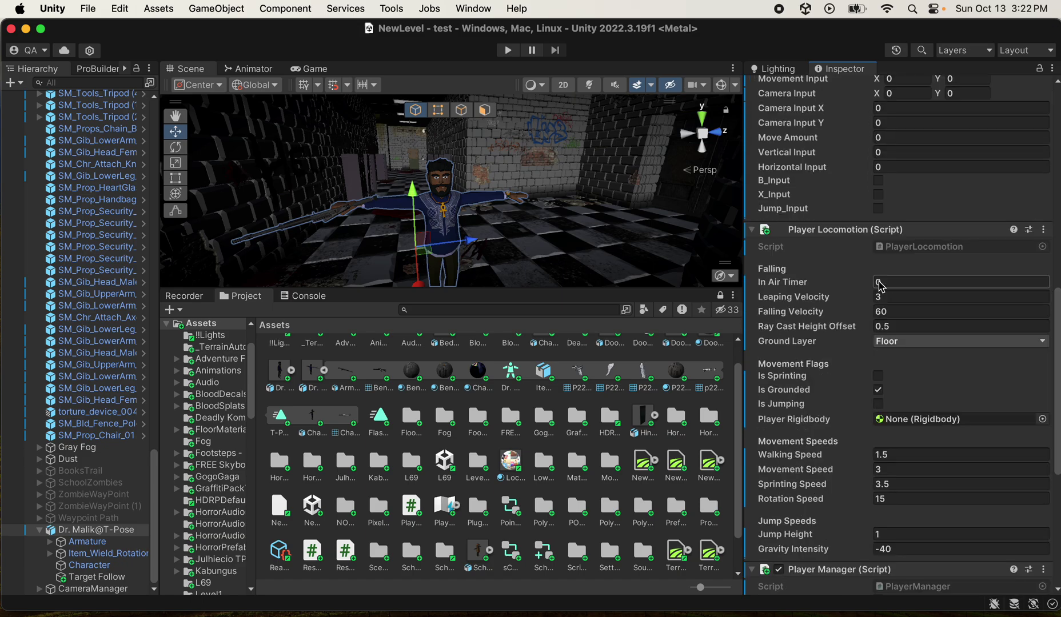
scroll(878, 273, "up", 2)
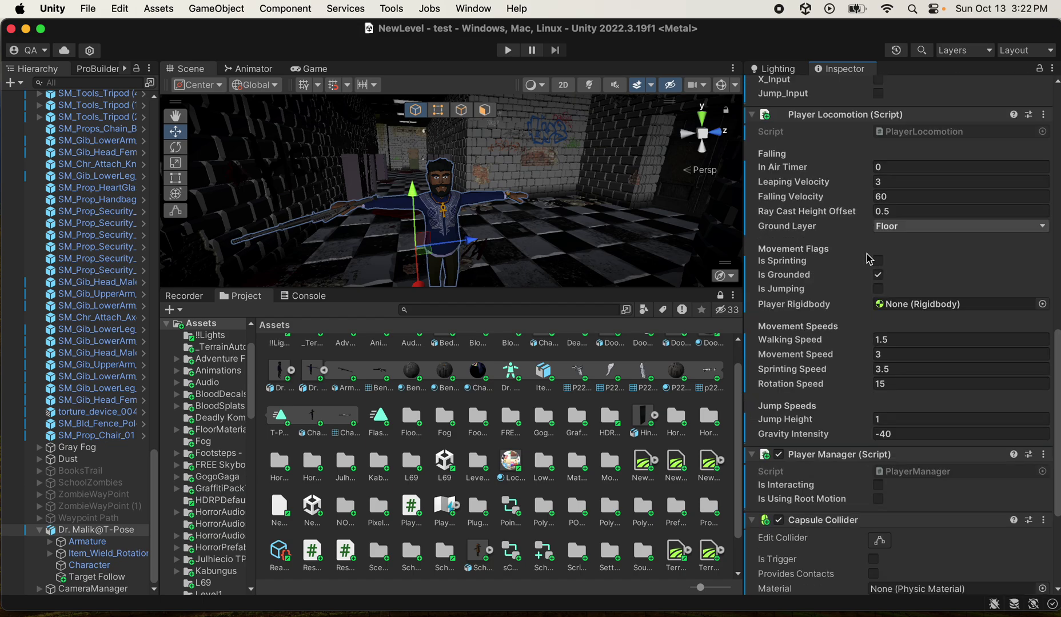
scroll(871, 263, "down", 3)
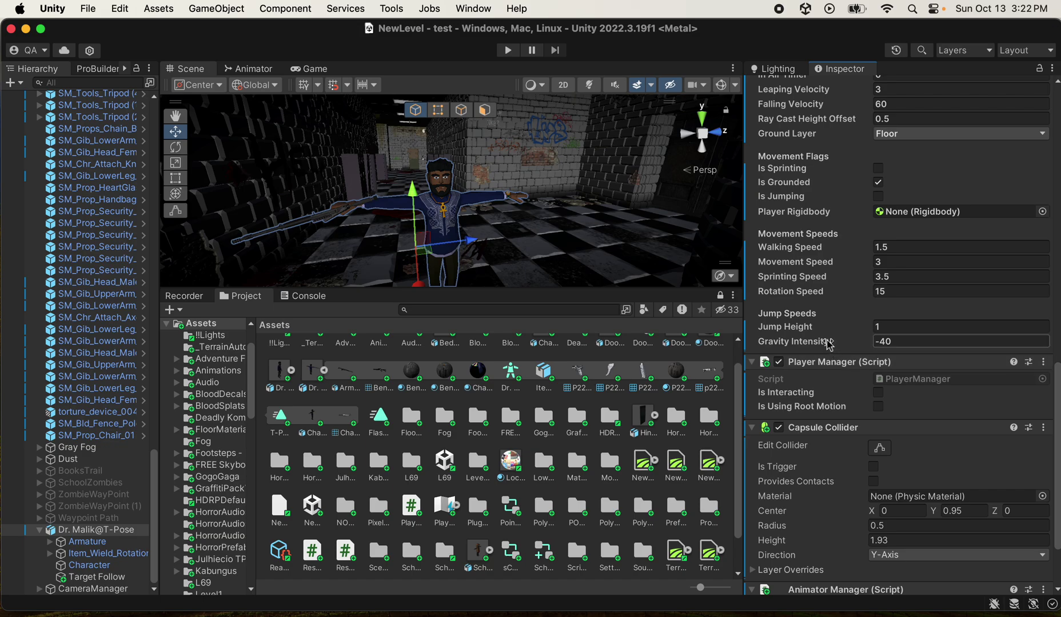
scroll(829, 344, "down", 3)
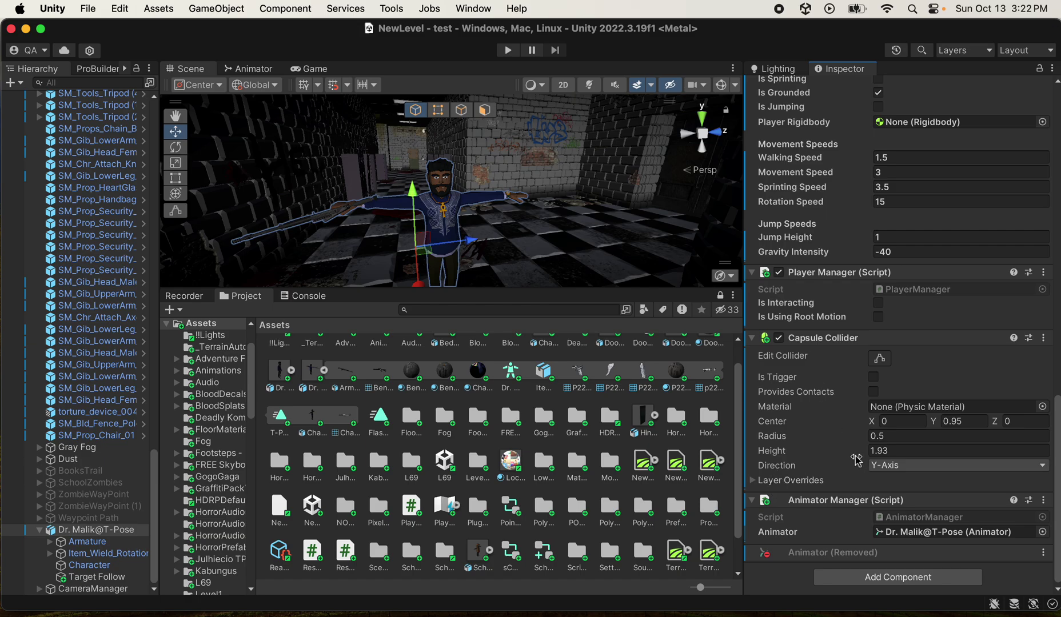
- Enlarge and zoom the Scene view, turn Gizmos on, and pan to the character's feet
scroll(475, 207, "up", 5)
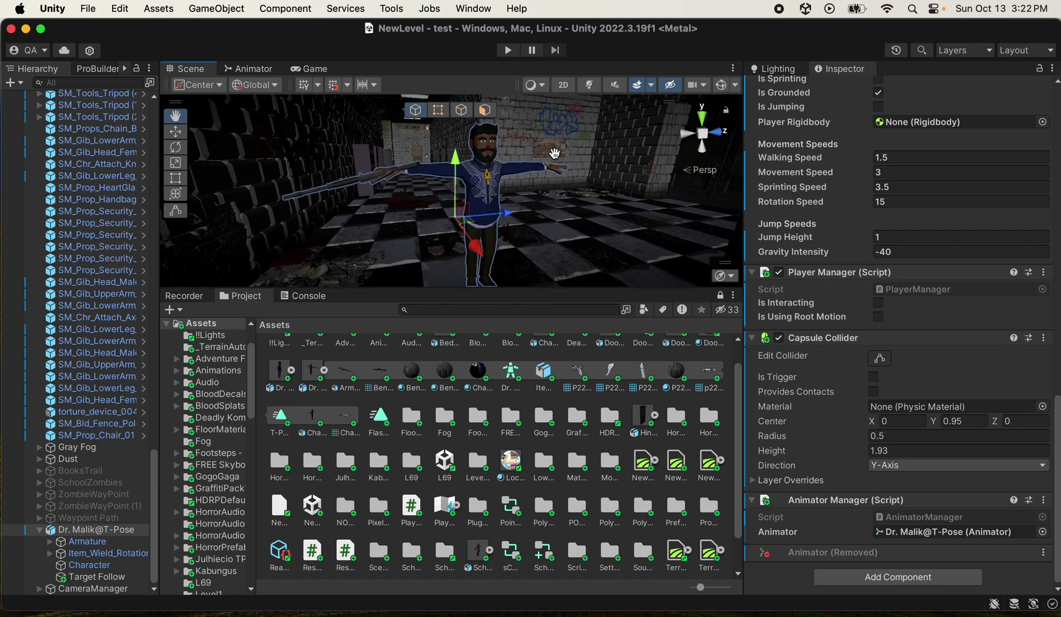
left_click_drag(525, 290, 533, 387)
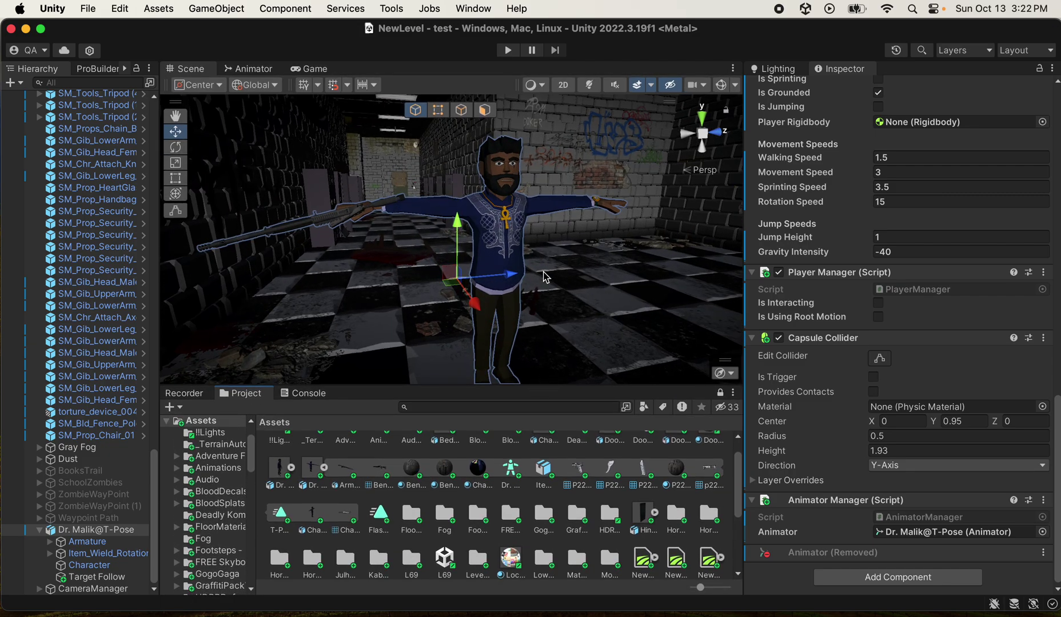
scroll(546, 263, "up", 2)
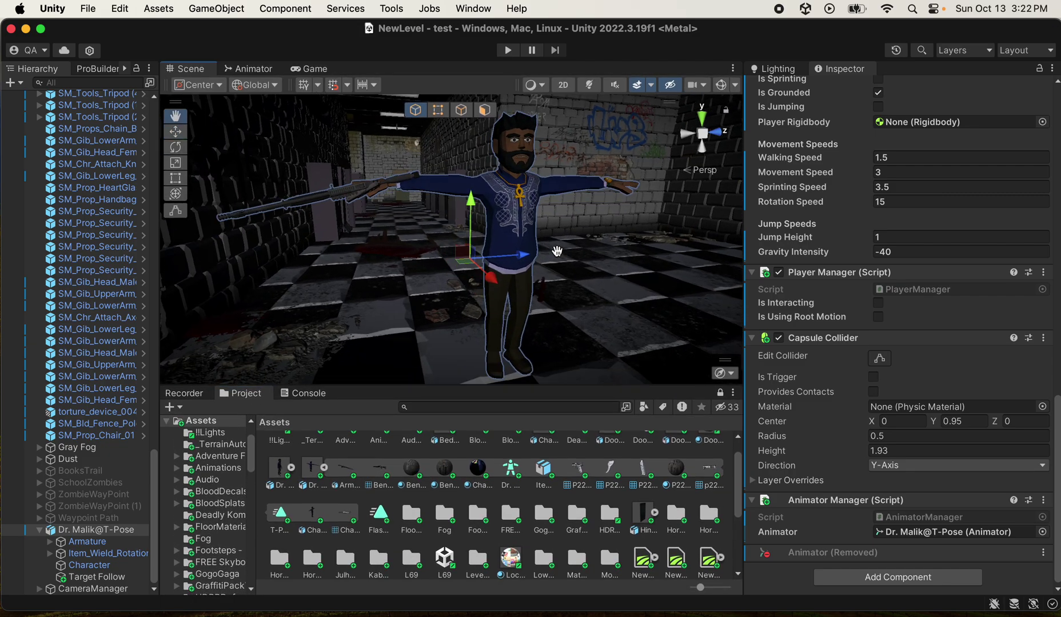
left_click(721, 86)
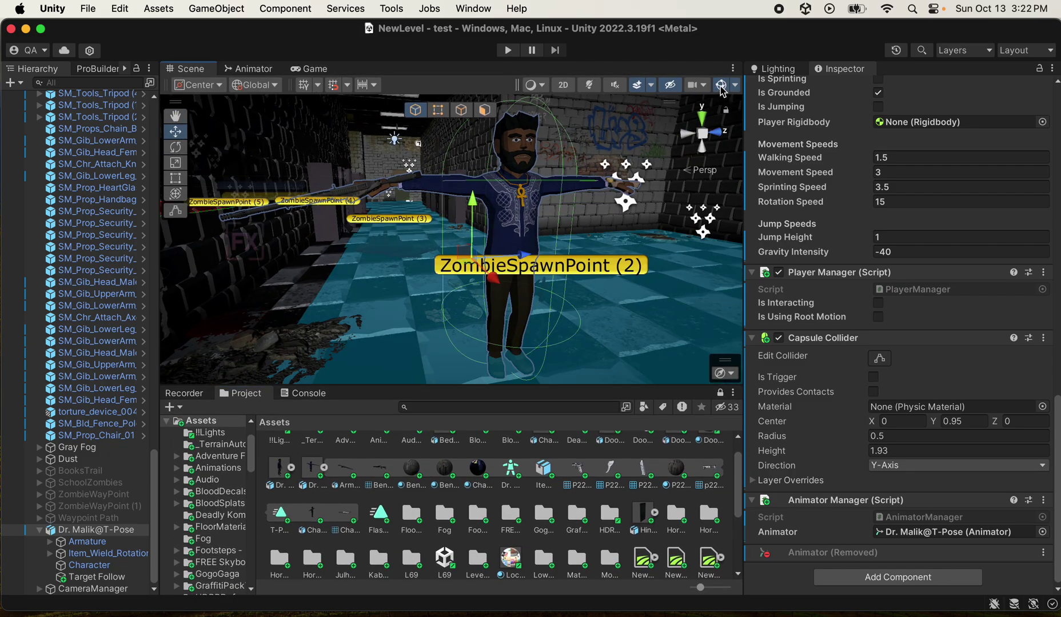
left_click(721, 86)
left_click(721, 87)
left_click(721, 87)
left_click(721, 87)
left_click_drag(578, 269, 490, 280, "alt")
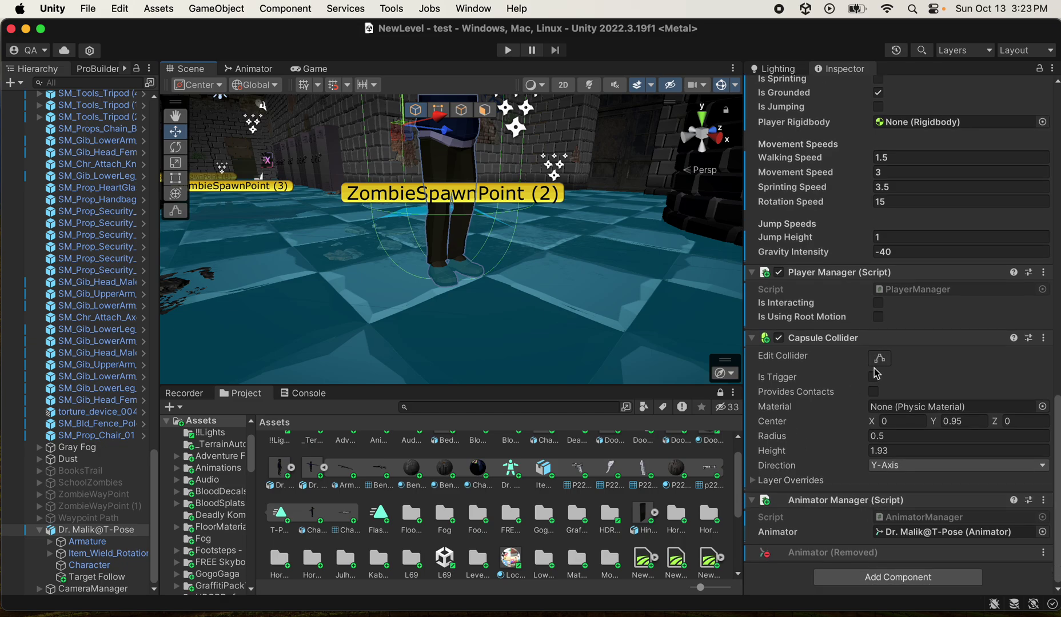
scroll(875, 369, "up", 5)
scroll(875, 369, "up", 6)
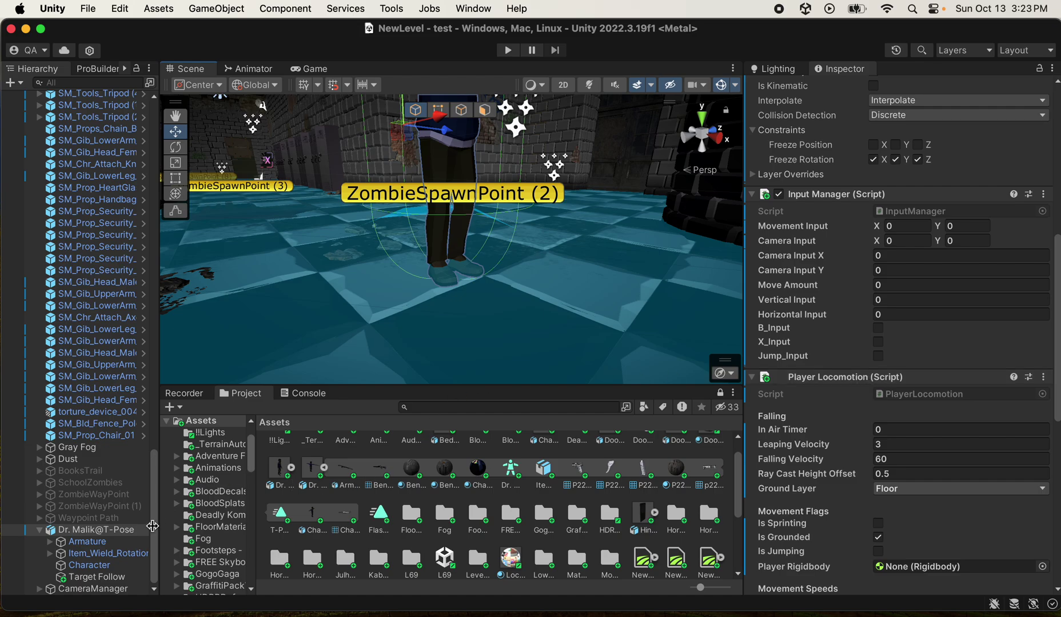
- Expand CameraManager in the Hierarchy down to CameraPivot and its Camera
left_click(94, 589)
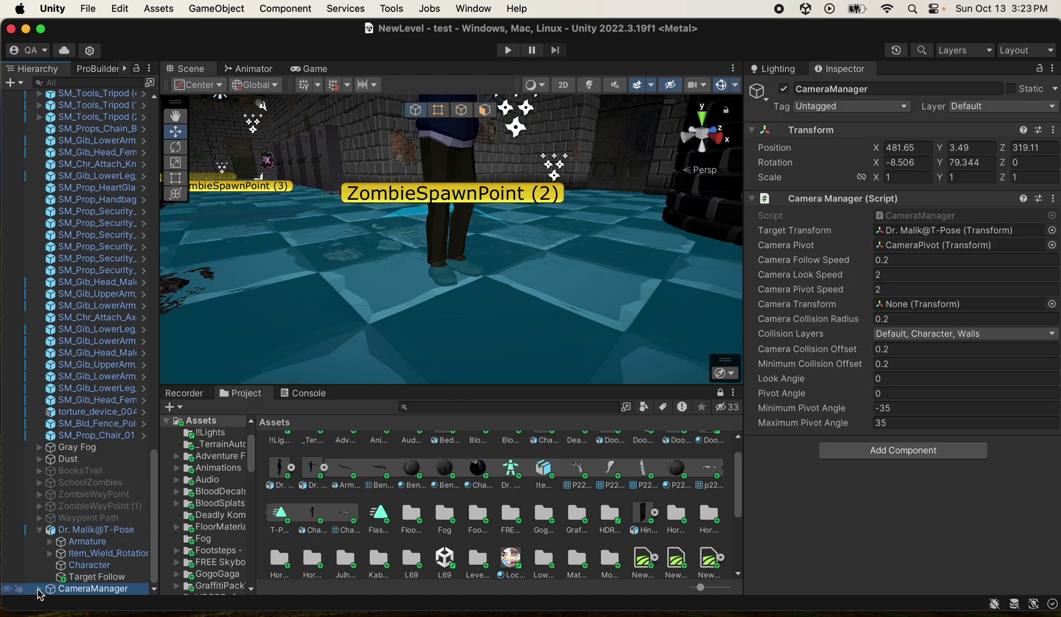
key("Right")
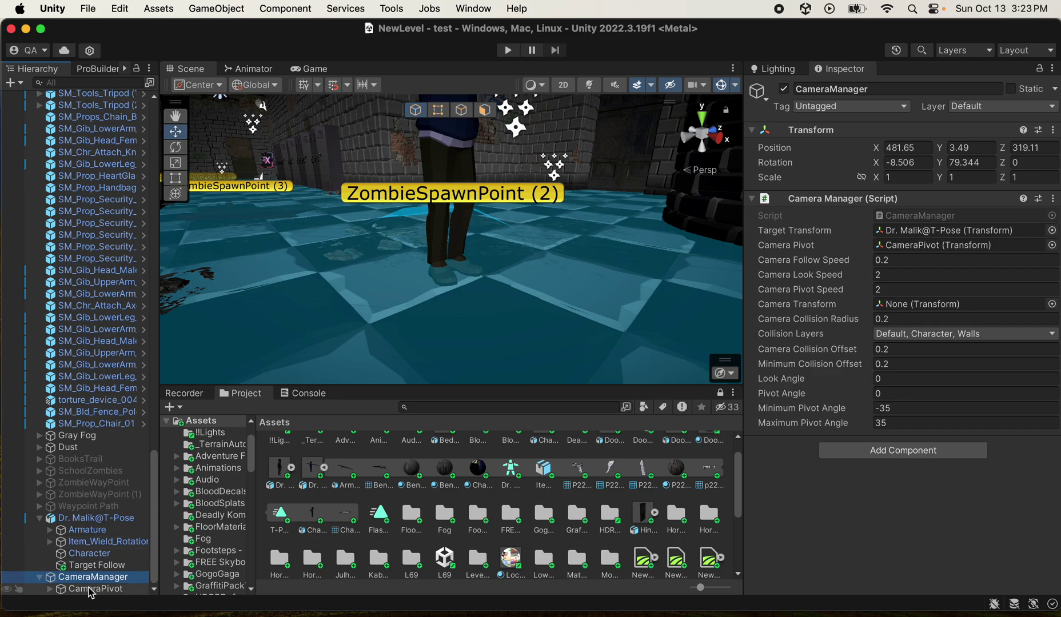
key("Down")
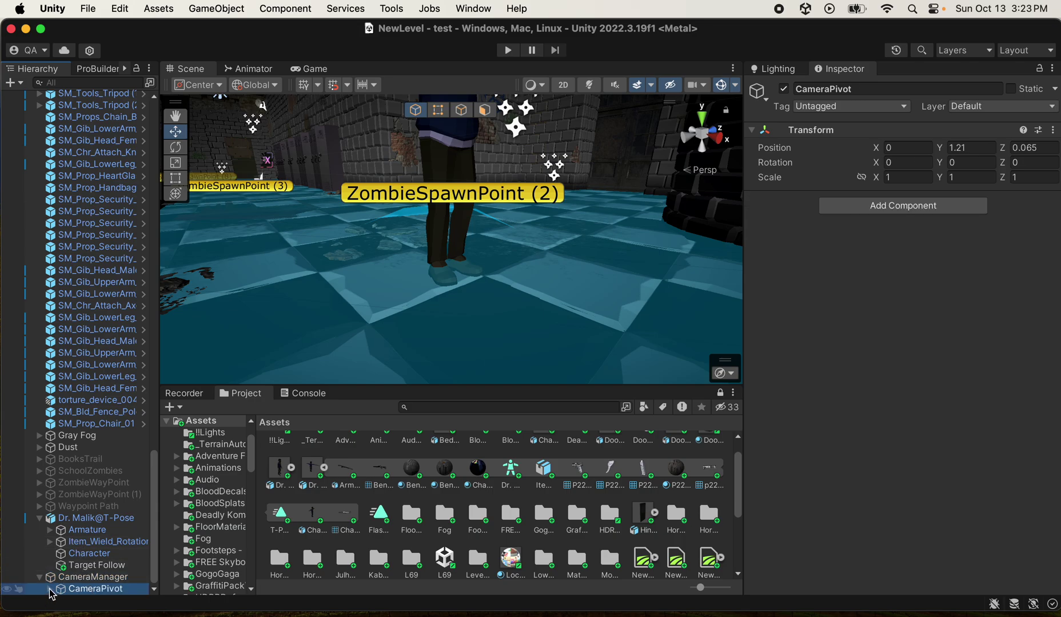
key("Right")
key("Down")
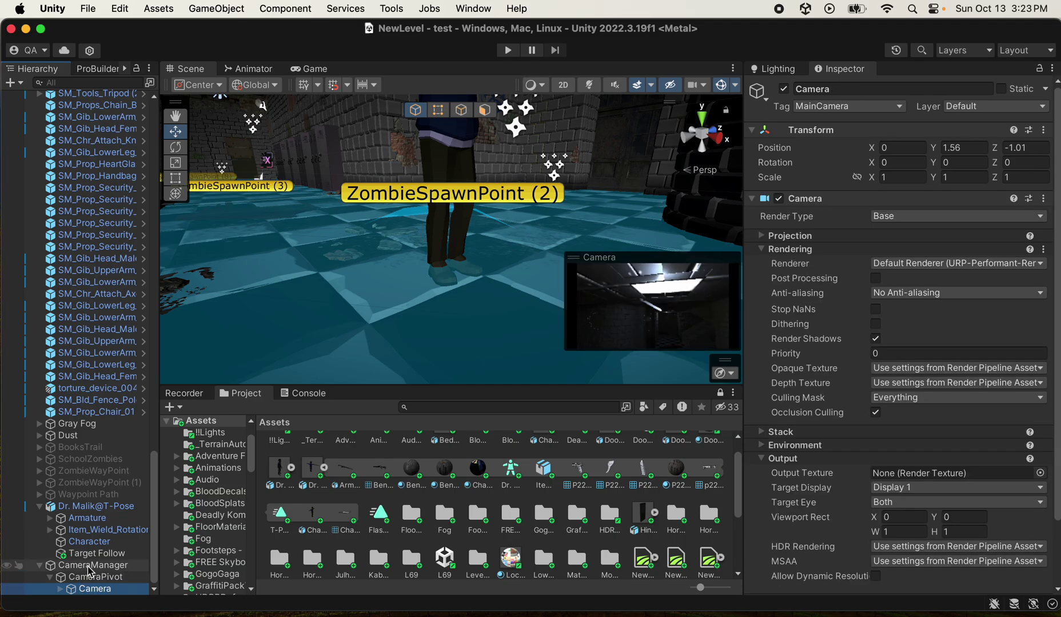
- Compare the CameraManager script, CameraPivot transform, Camera settings and Target Follow object
left_click(90, 566)
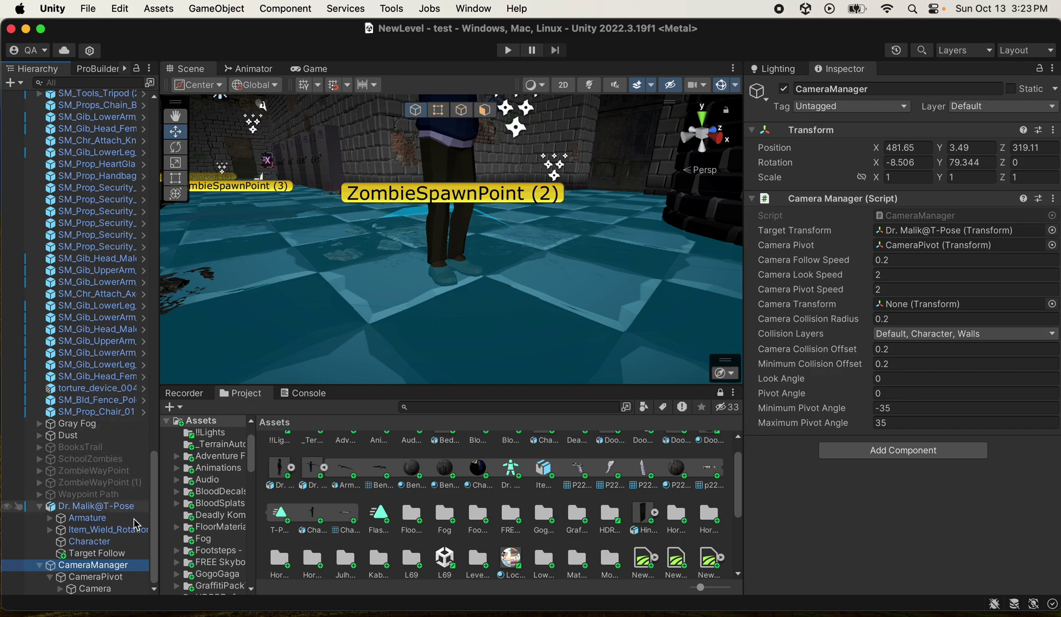
left_click(90, 577)
left_click(91, 590)
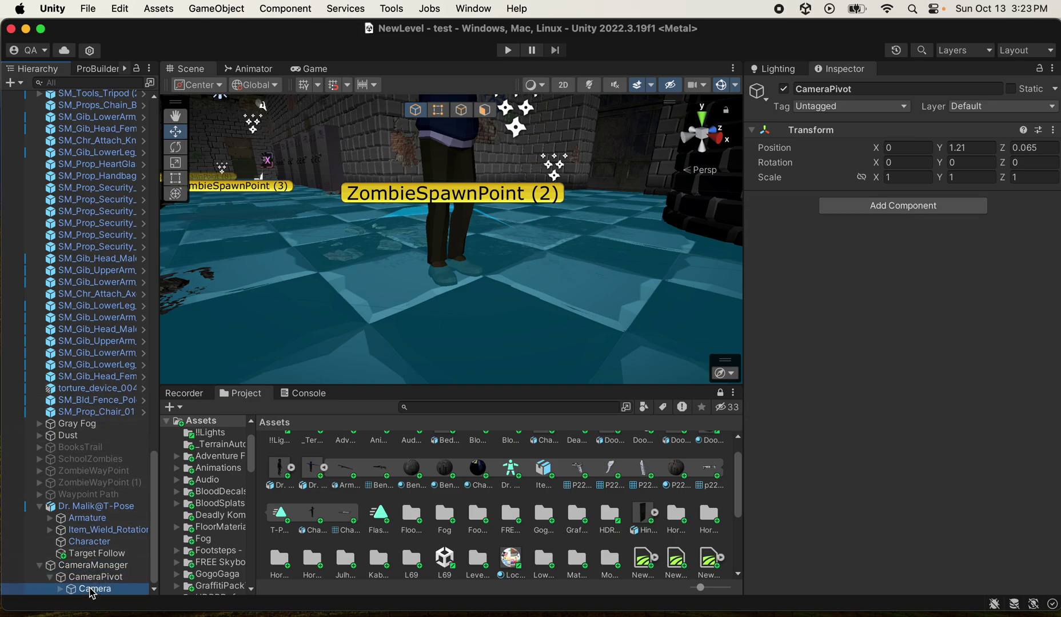
scroll(911, 336, "down", 3)
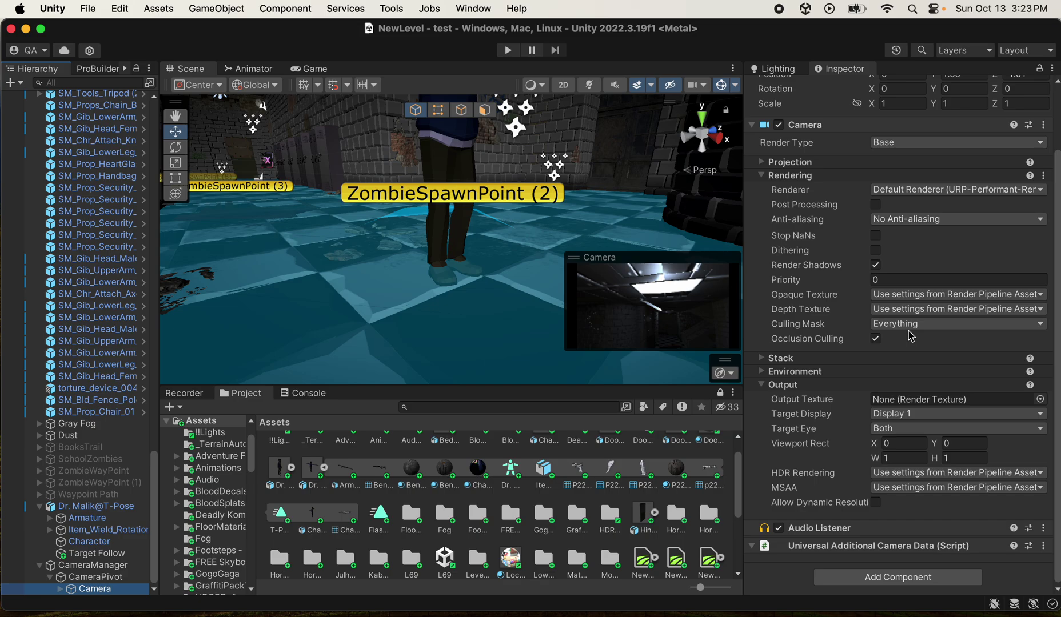
left_click(90, 577)
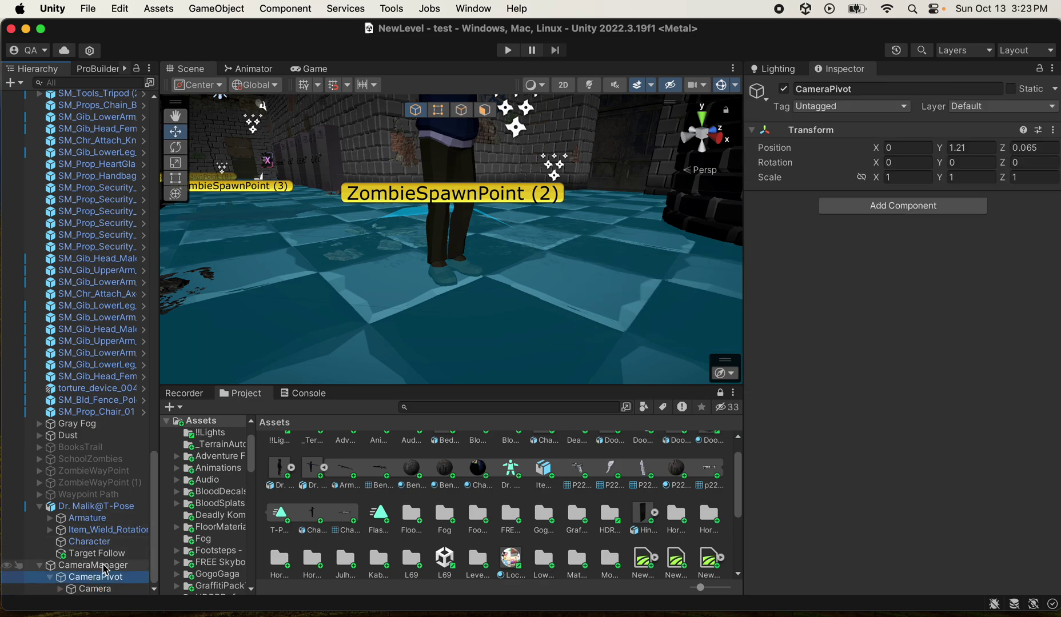
left_click(103, 566)
left_click(95, 554)
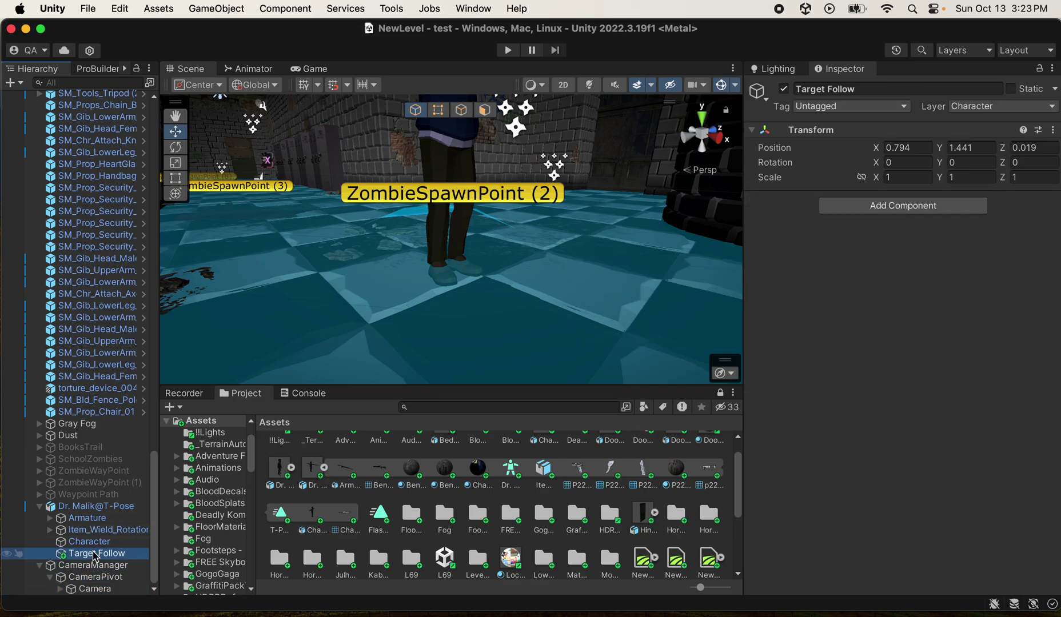
- Check CameraManager's empty Camera Transform and its Target Transform pointing at the character
middle_click_drag(407, 209, 469, 255)
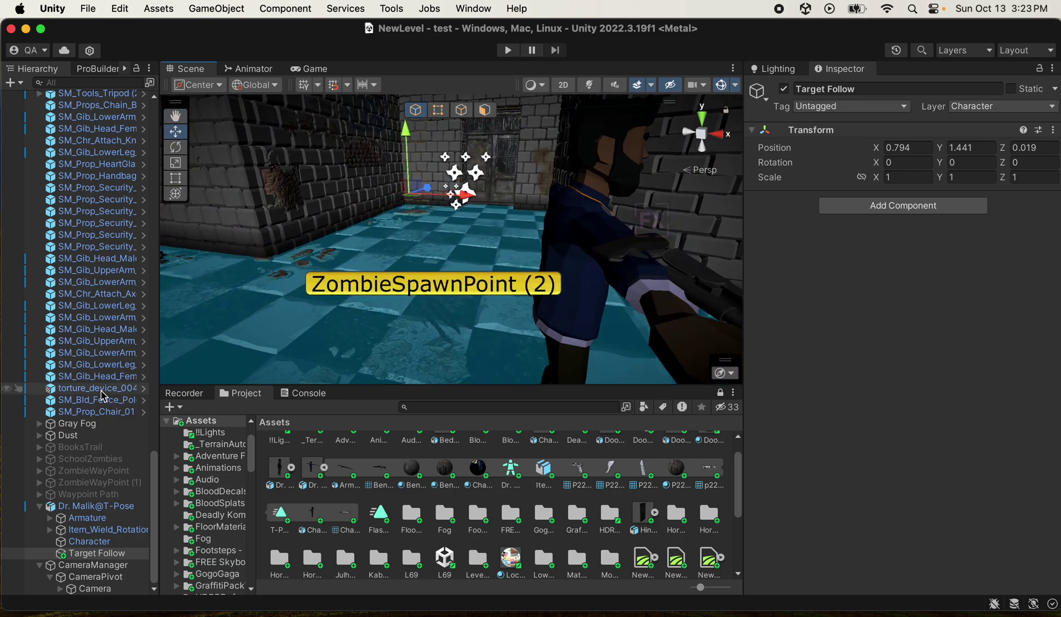
left_click(104, 566)
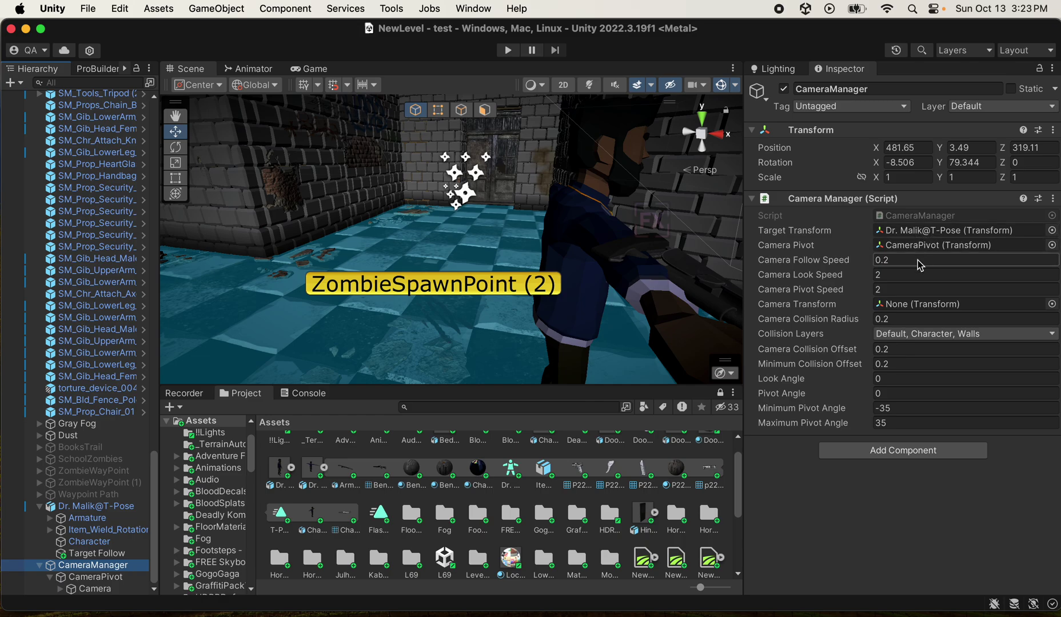
left_click(892, 308)
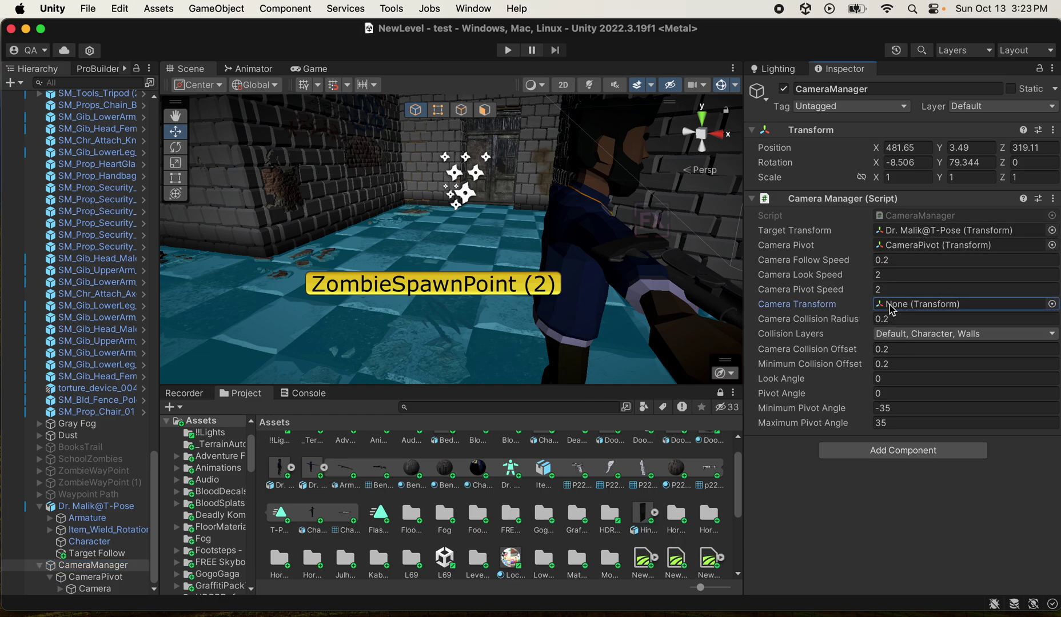
left_click(908, 235)
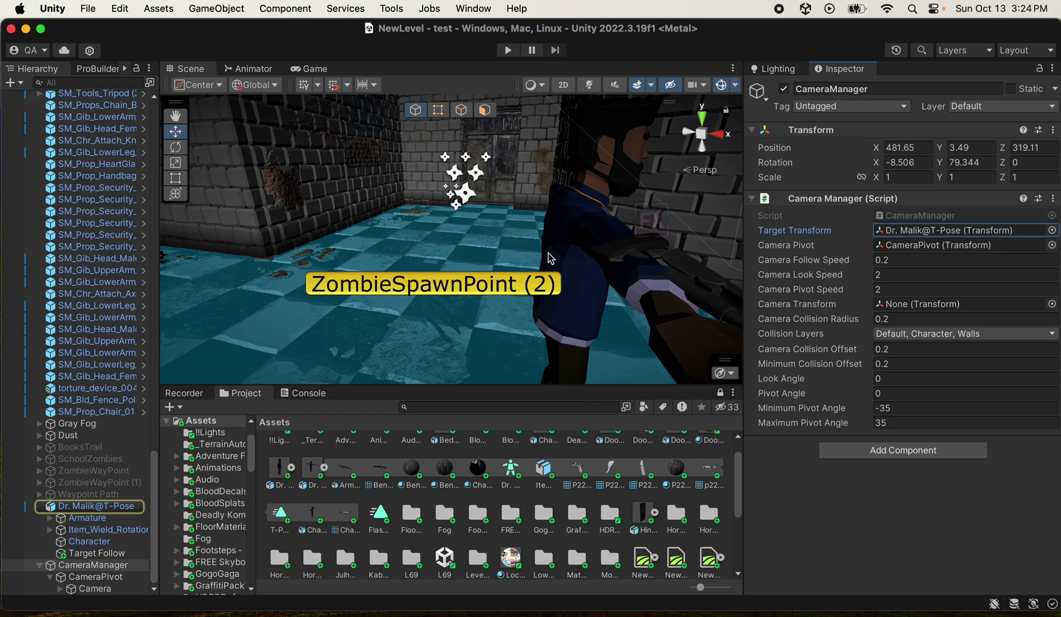
left_click(96, 518)
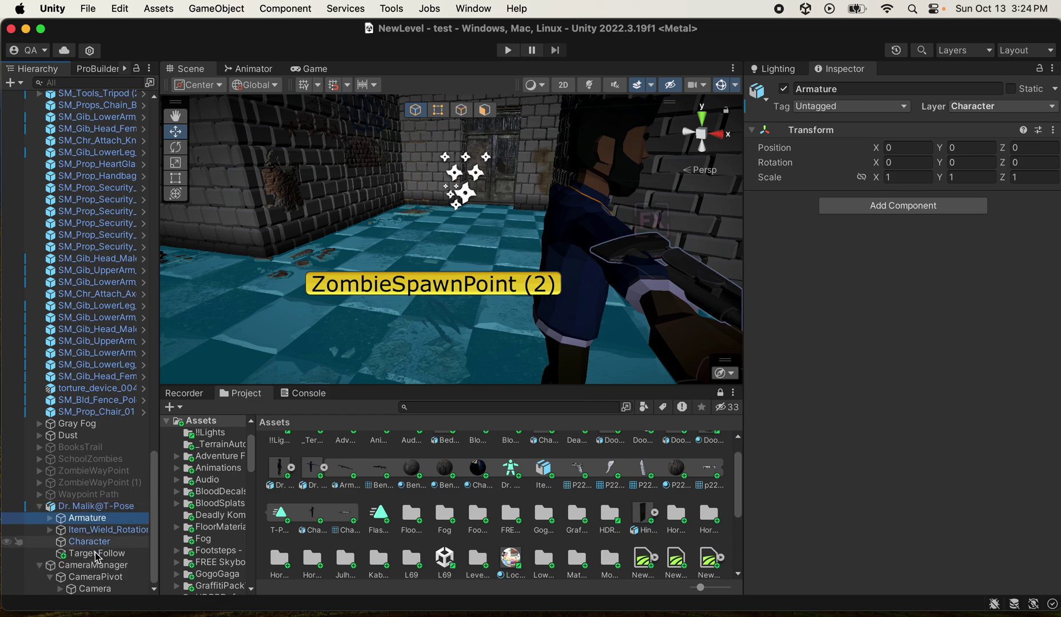
left_click(94, 552)
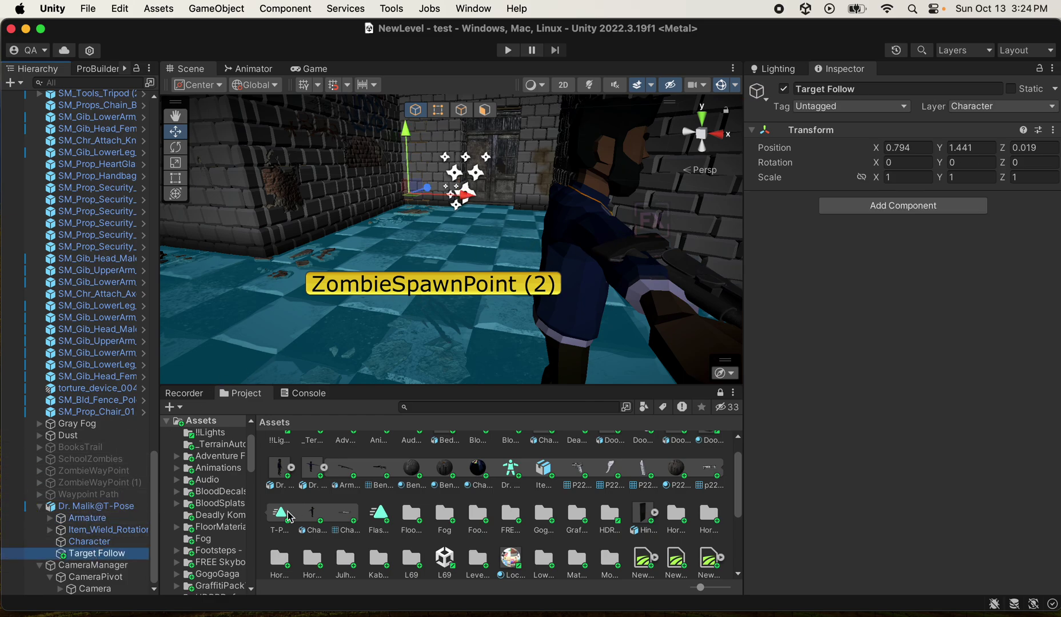
left_click(109, 565)
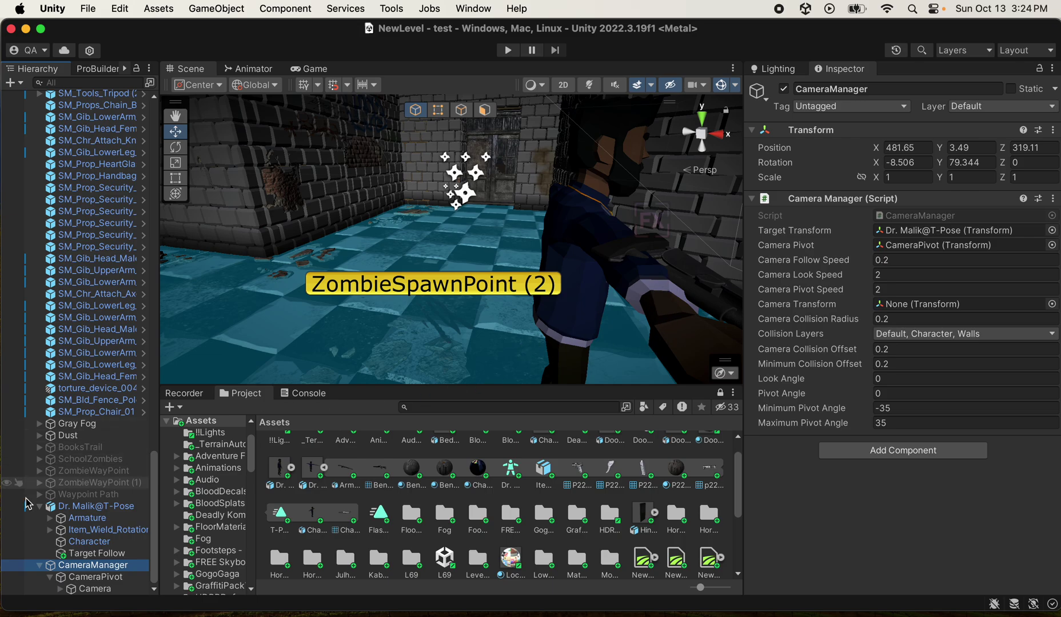
- Review the player character's components and locate its Player animator controller in the project
left_click(94, 553)
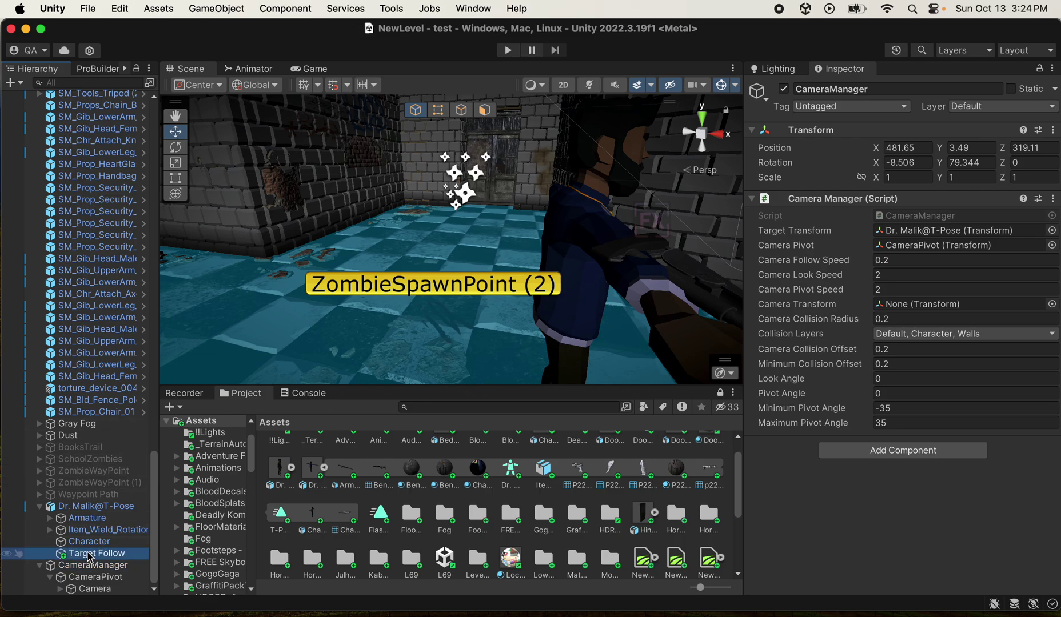
left_click(92, 507)
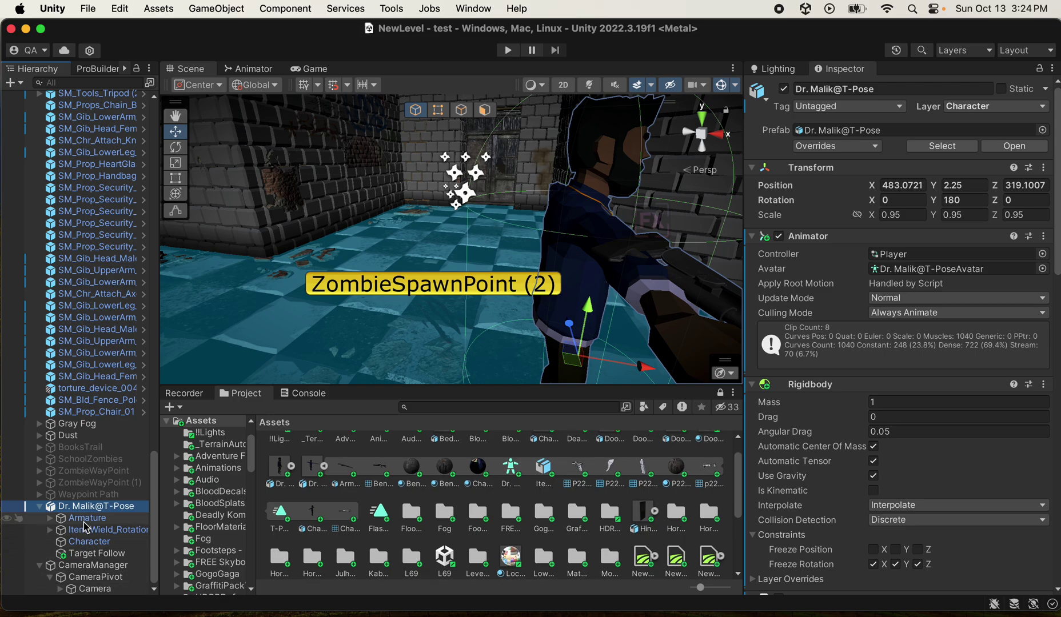
left_click(108, 567)
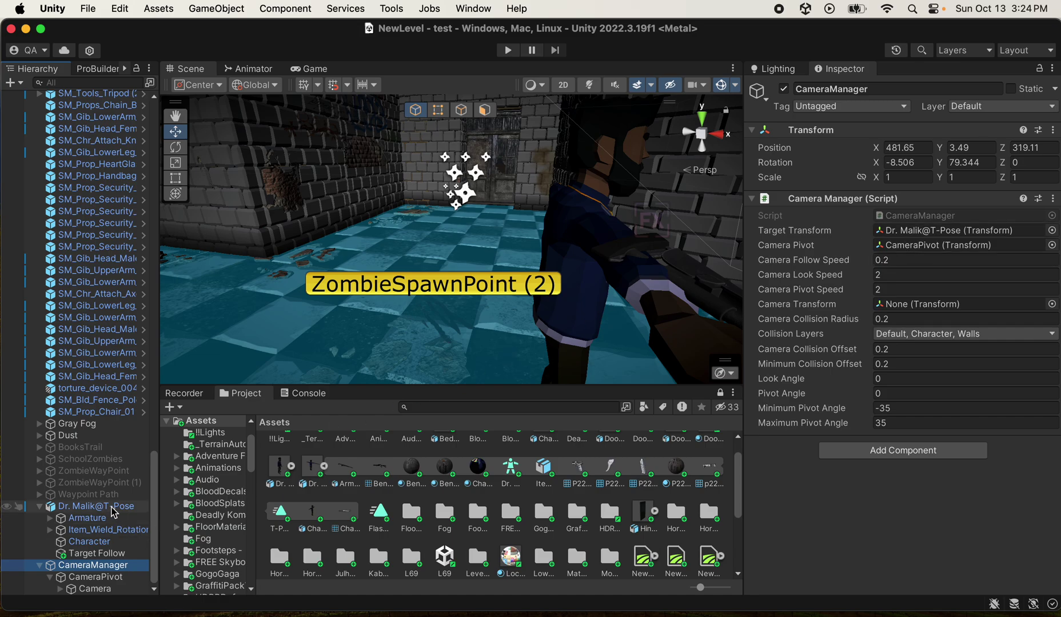
left_click(108, 507)
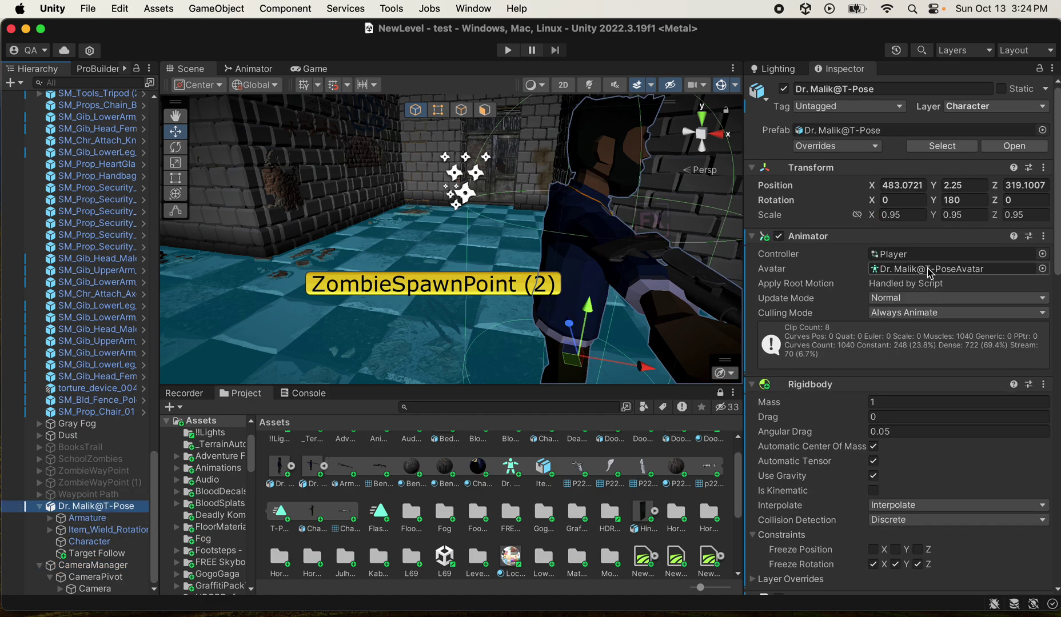
double_click(931, 273)
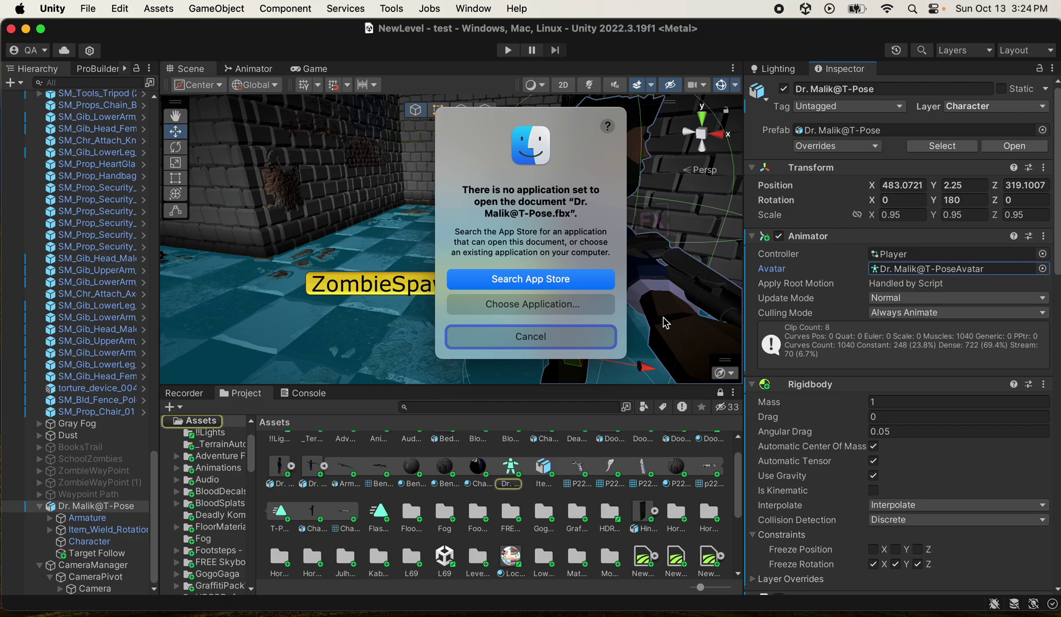
left_click(596, 337)
left_click(909, 258)
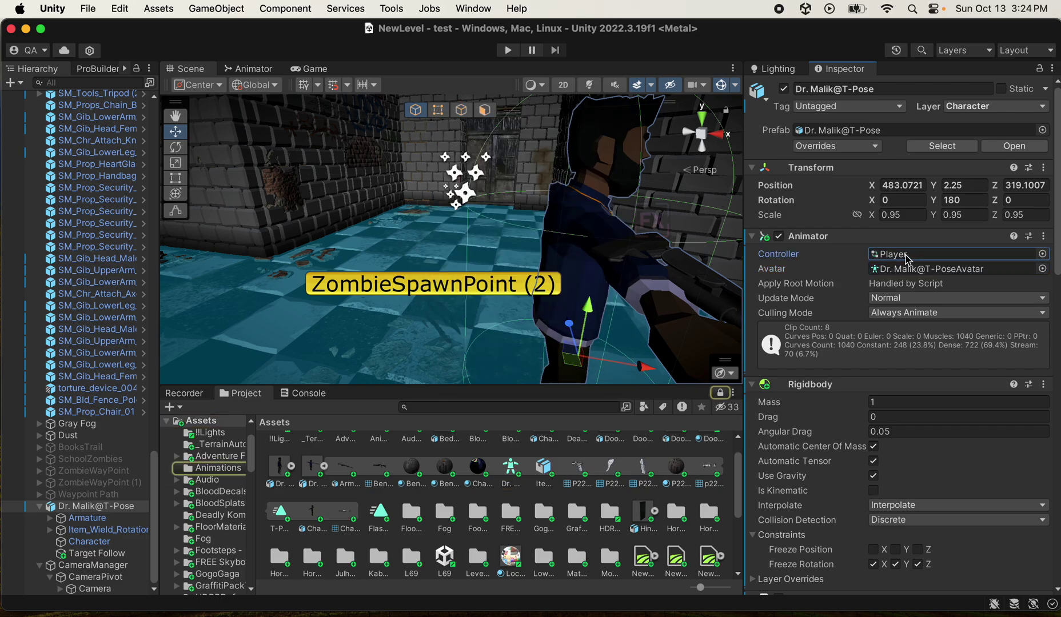
- Open the Player animator controller and view its Base Layer states
double_click(908, 258)
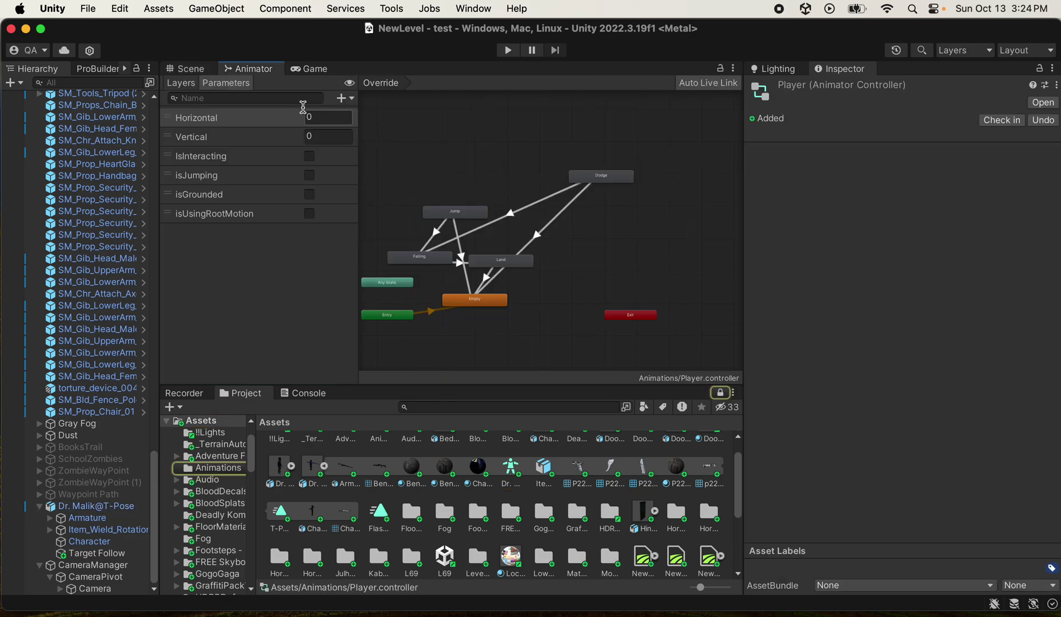
middle_click_drag(469, 184, 581, 179)
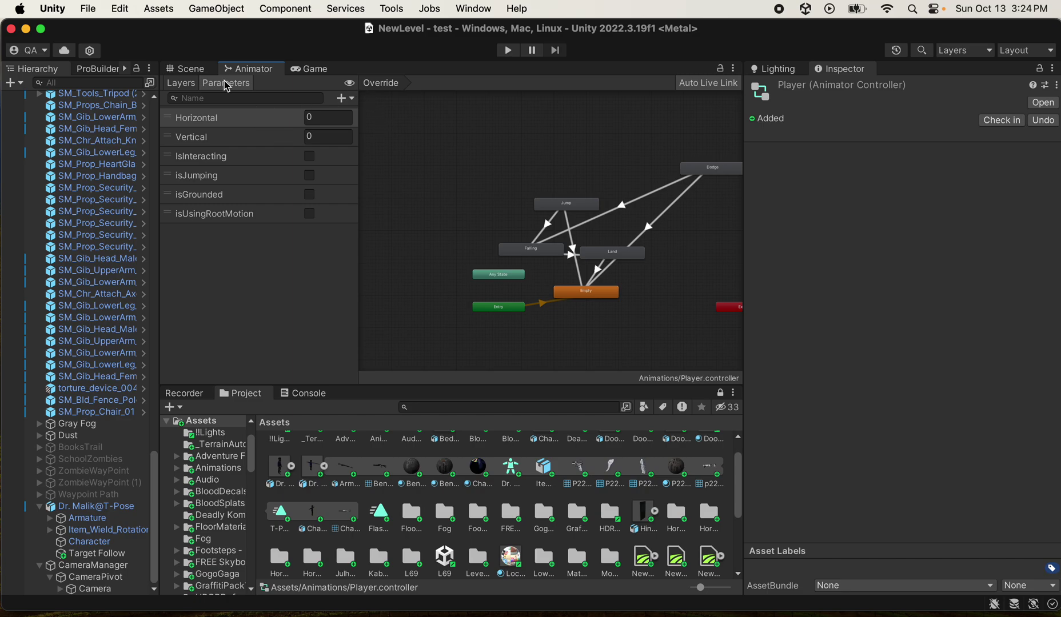
left_click(195, 84)
left_click(201, 122)
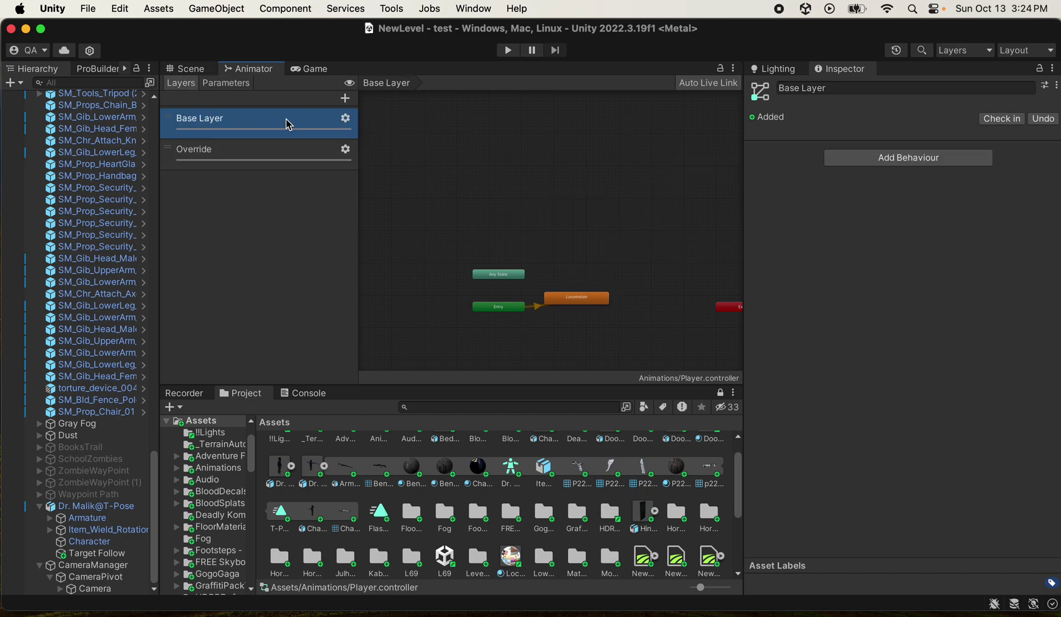
right_click(530, 245)
left_click(583, 216)
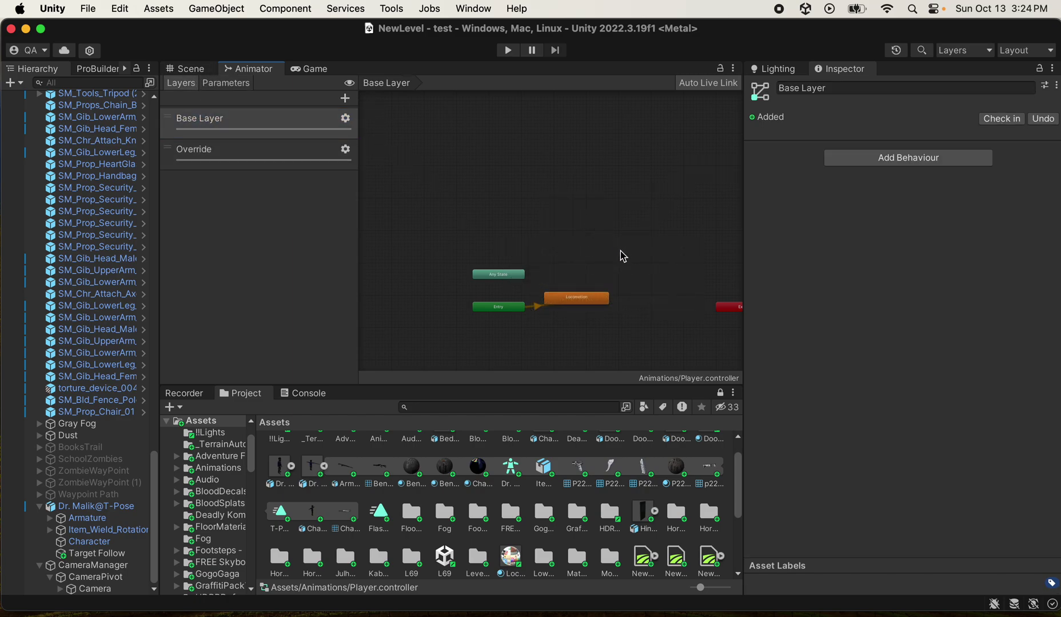
- Select the Locomotion state and enter its blend tree graph
middle_click_drag(620, 255, 659, 194)
left_click(625, 240)
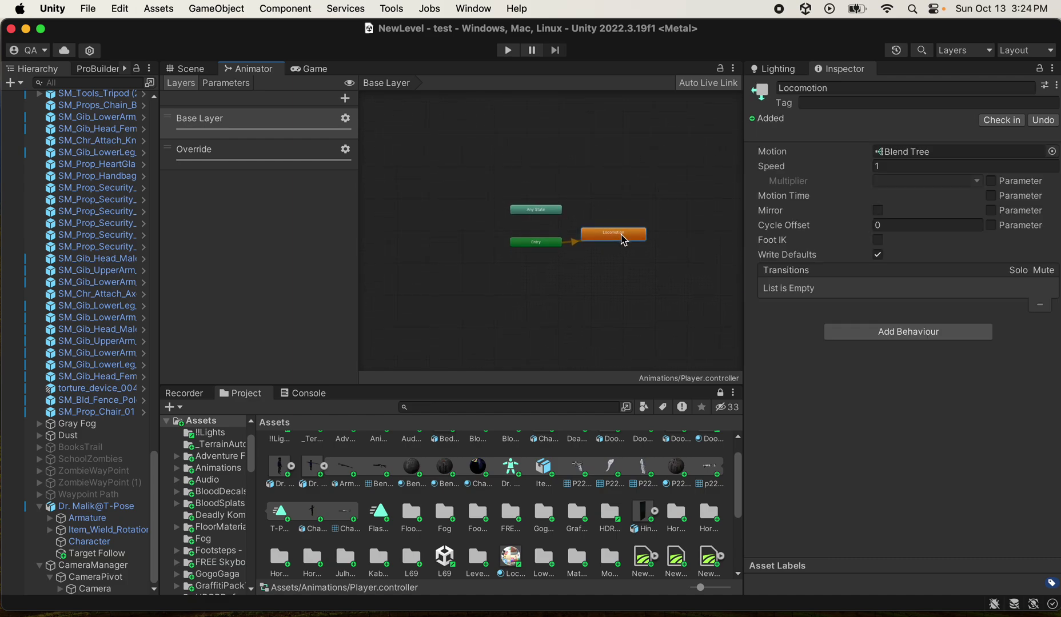
right_click(595, 257)
mouse_move(648, 271)
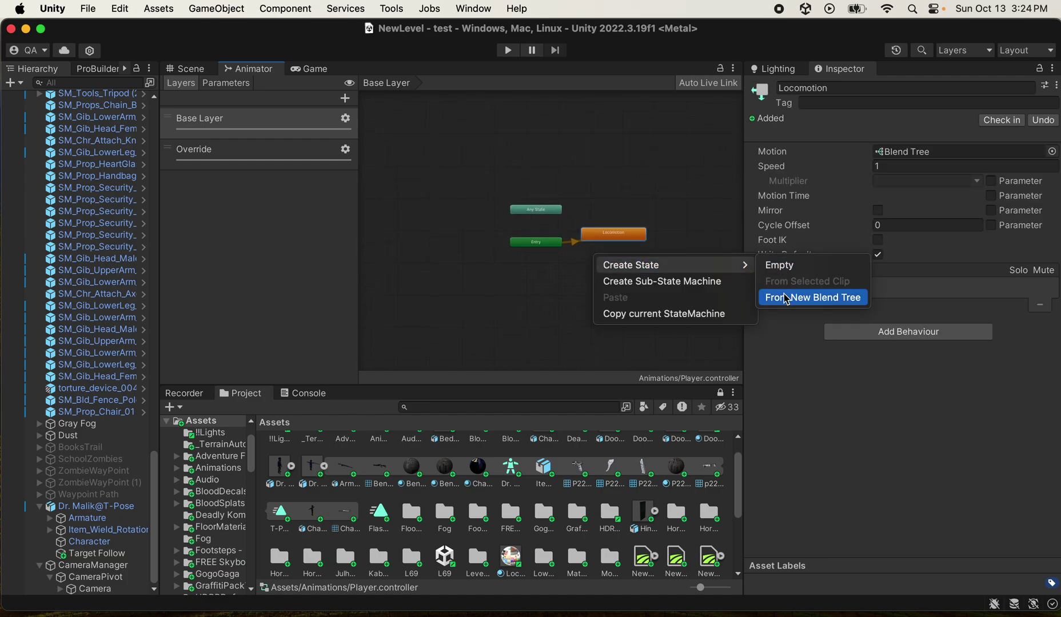
left_click(742, 190)
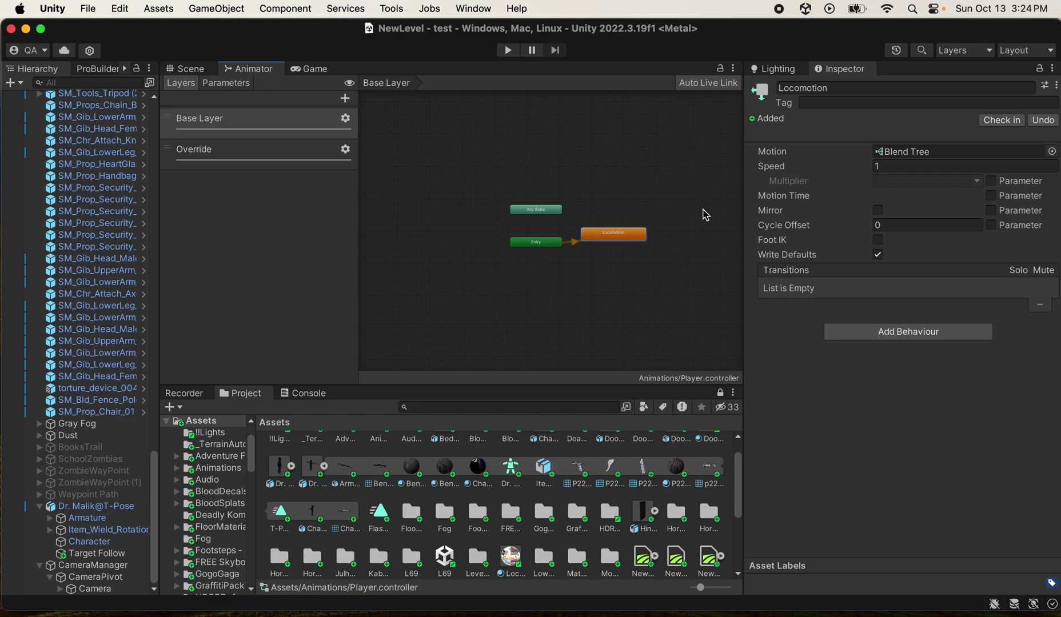
double_click(620, 235)
- Check the blend tree's Breathing Idle and Running motions, then bring Safari's Mixamo page forward
left_click(469, 231)
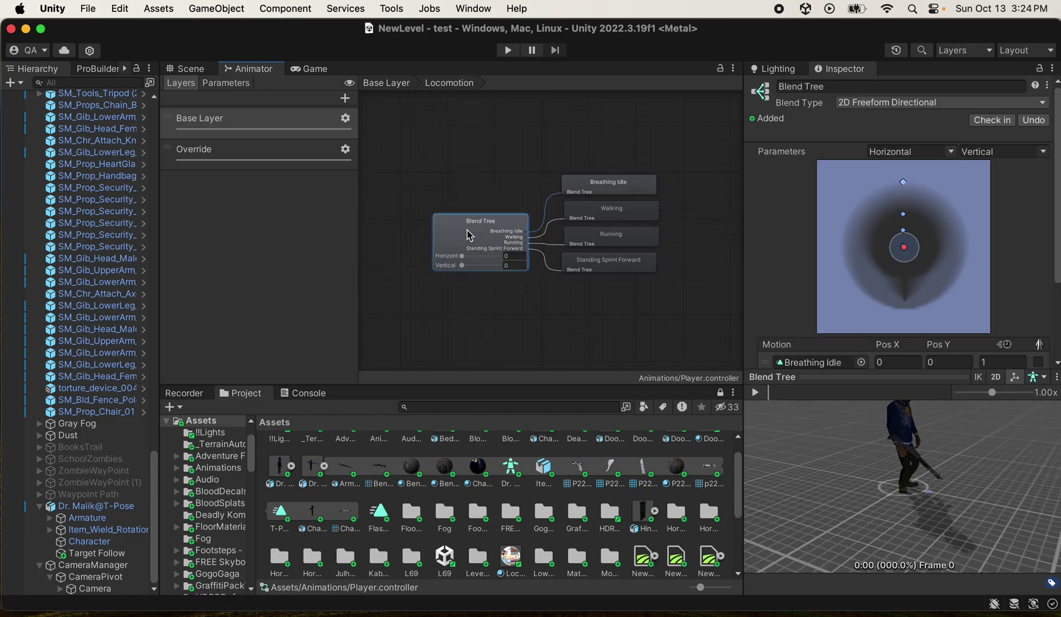
scroll(869, 166, "down", 5)
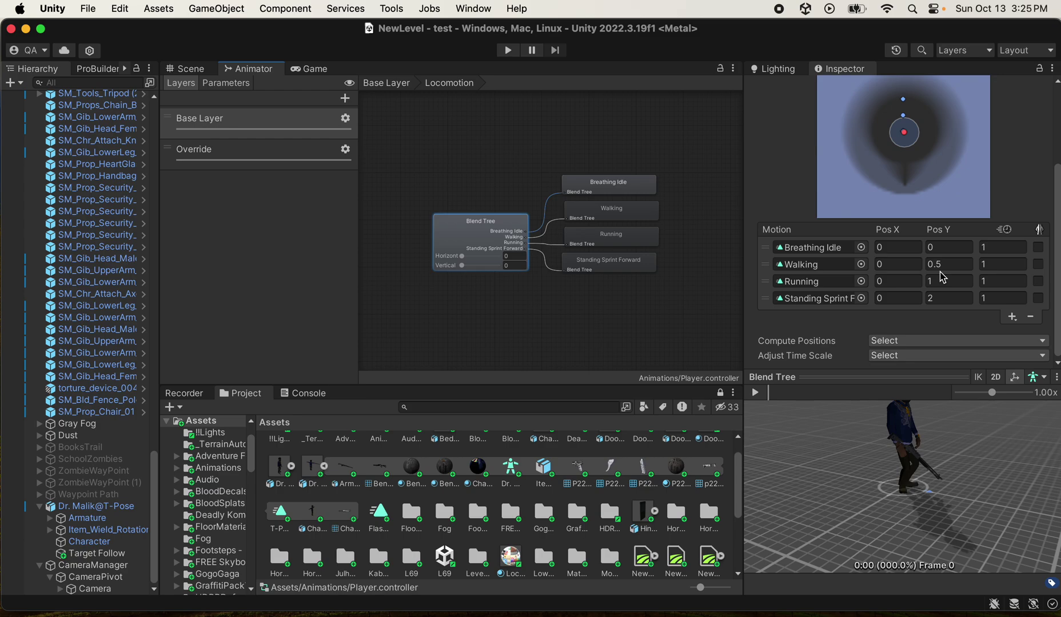
left_click(817, 250)
left_click(801, 281)
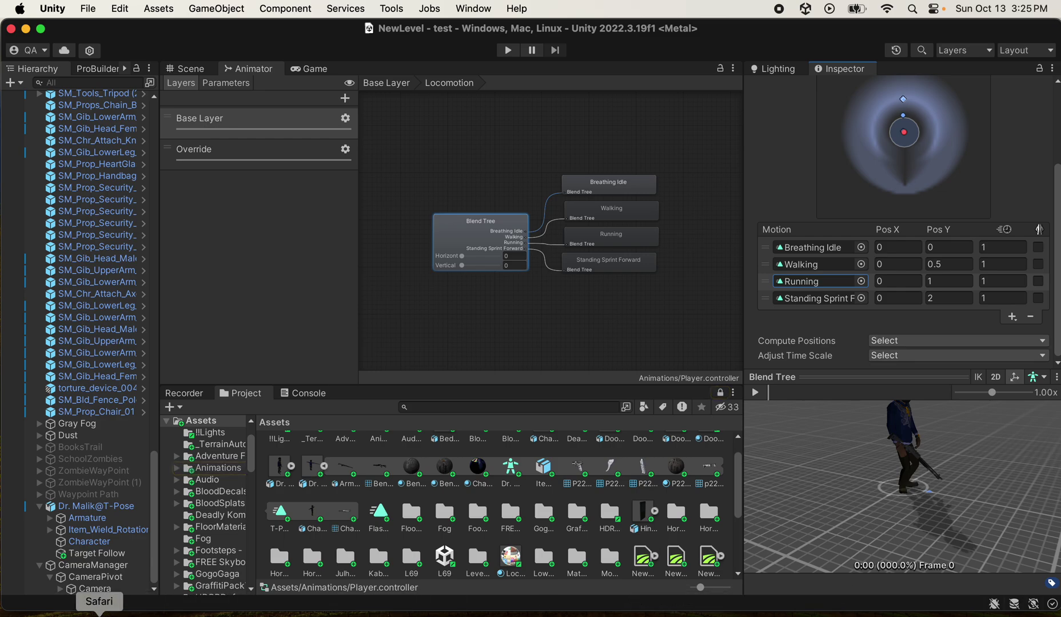
left_click(95, 613)
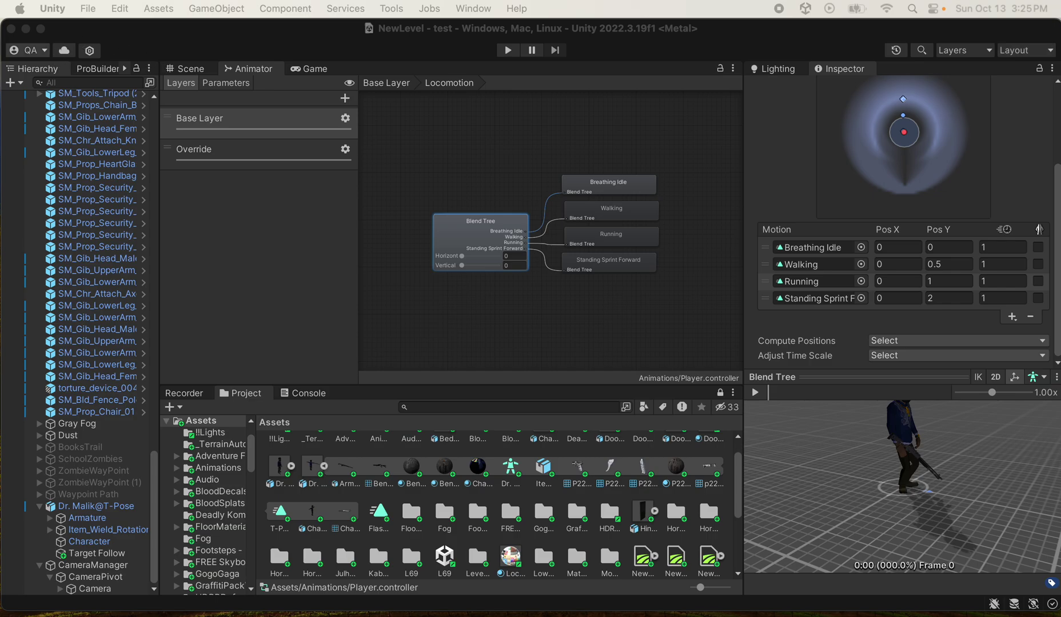
key("super+Tab")
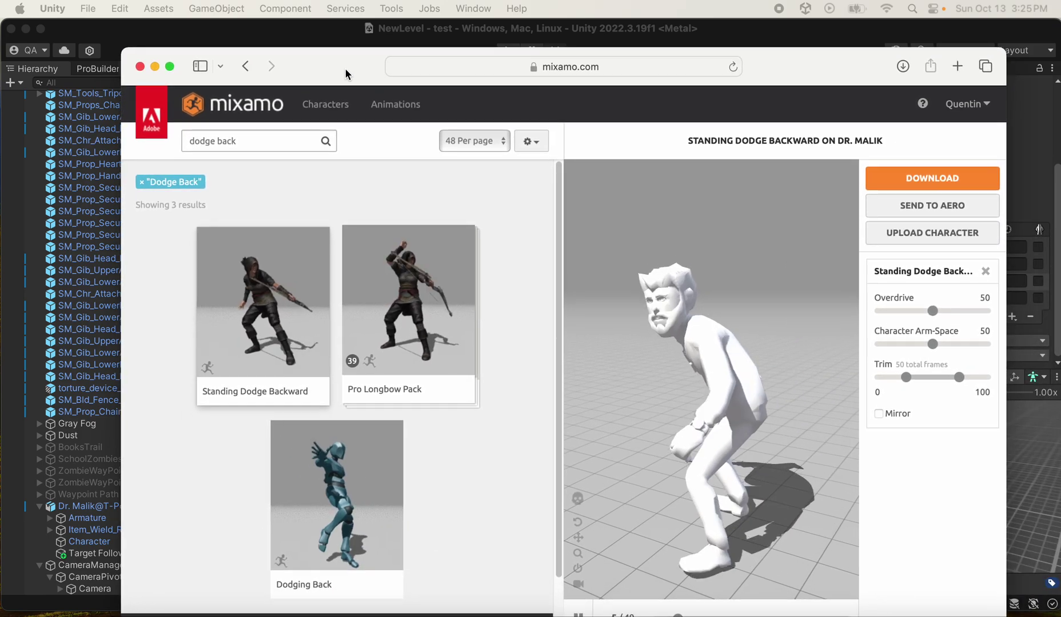
- Search Mixamo animations for 'walking' and set Walking Left Turn to play In Place
left_click(231, 110)
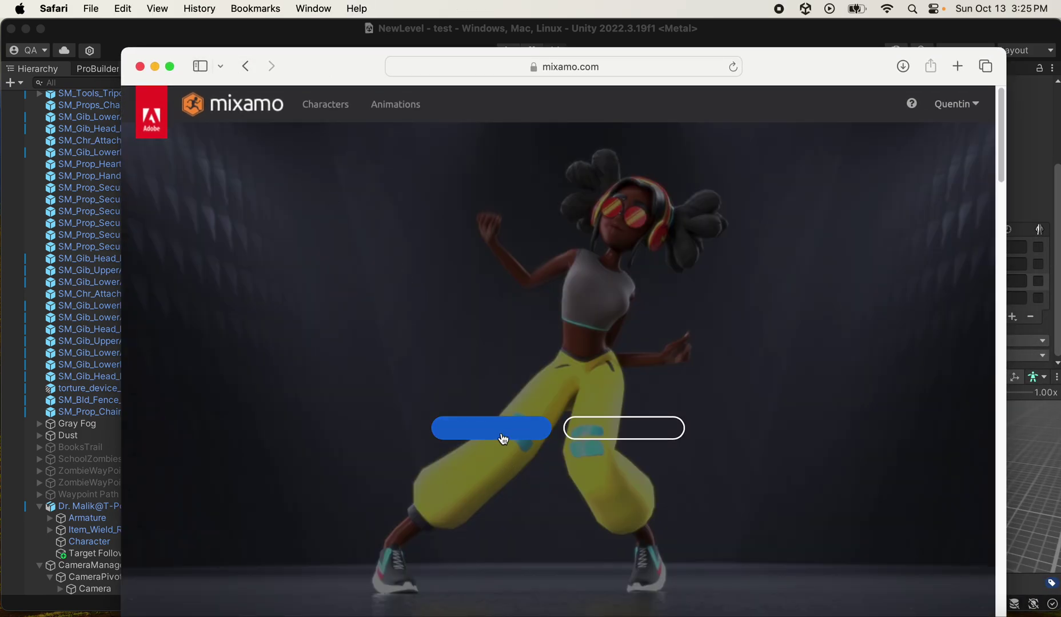
left_click(504, 439)
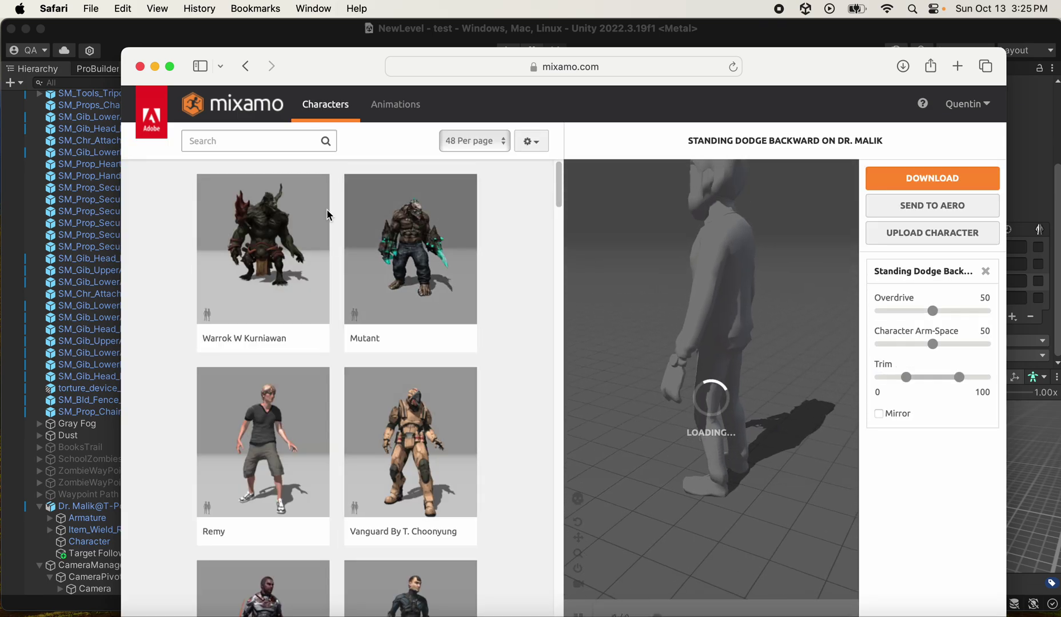
left_click(389, 109)
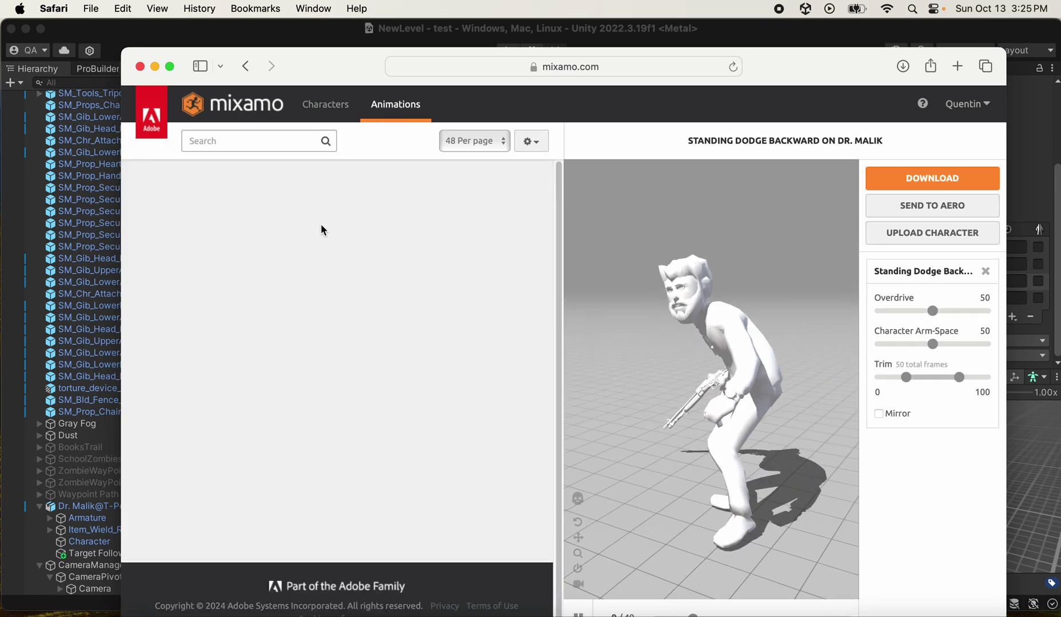
left_click(257, 140)
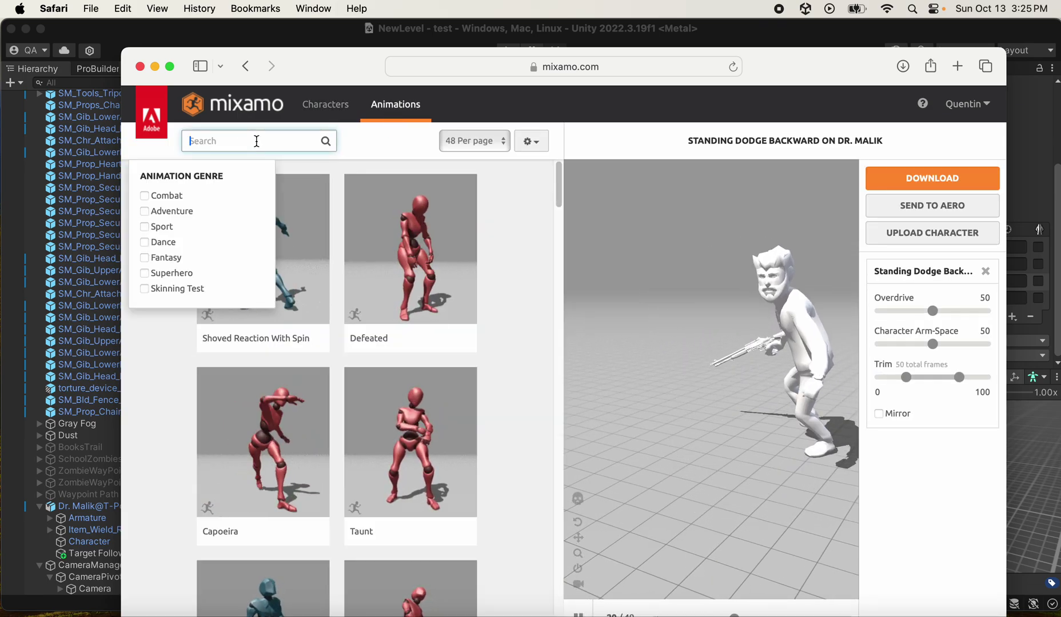
type("walk")
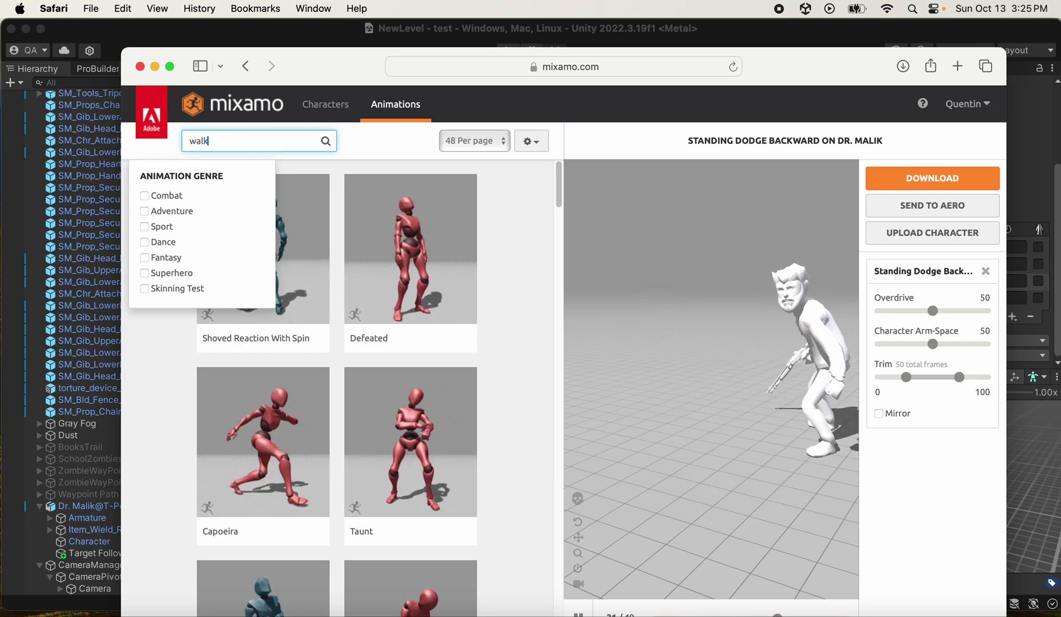
type("ing")
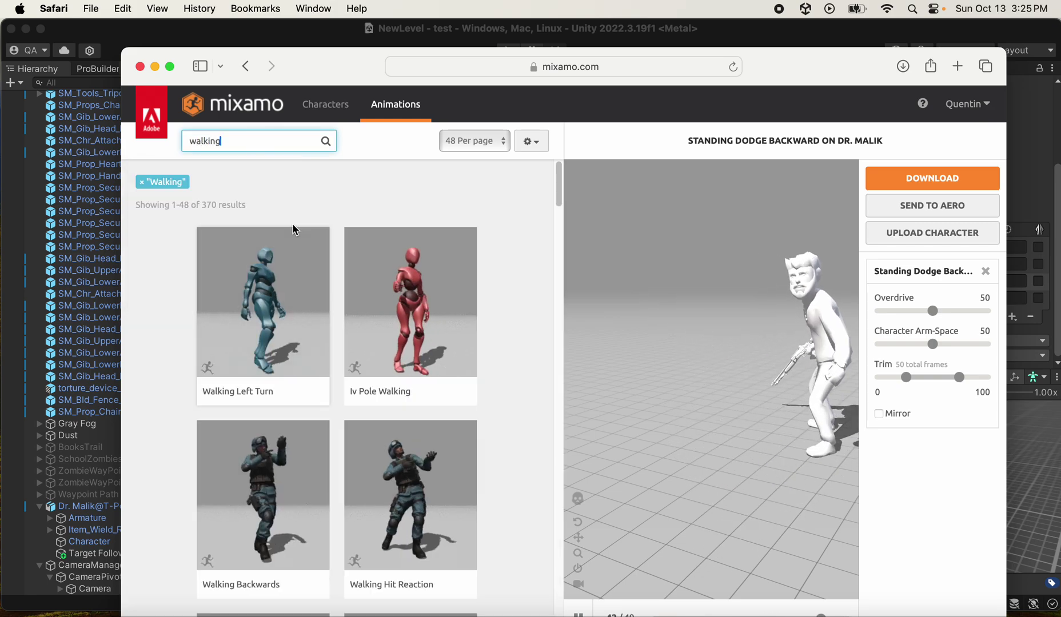
left_click(270, 292)
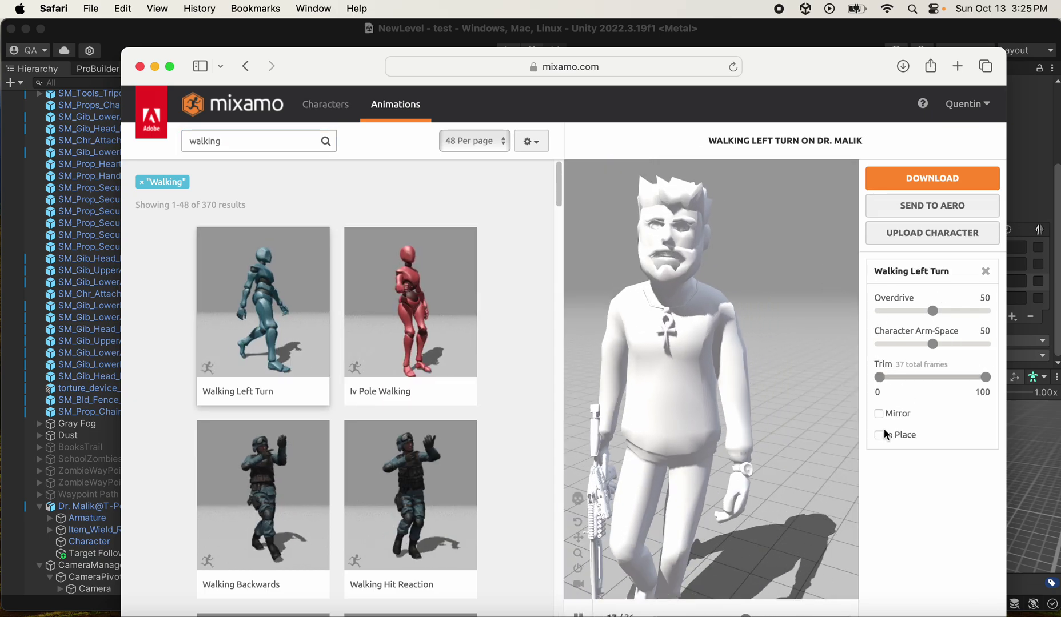
left_click(879, 435)
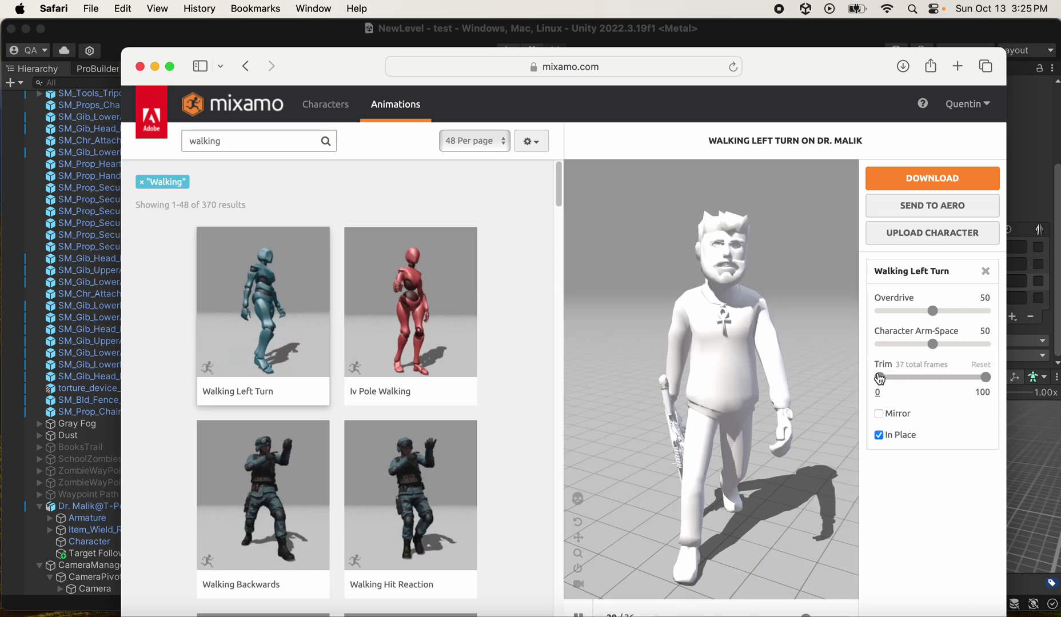
- Check the download format is FBX for Unity, cancel without downloading, and minimise Safari
left_click(932, 178)
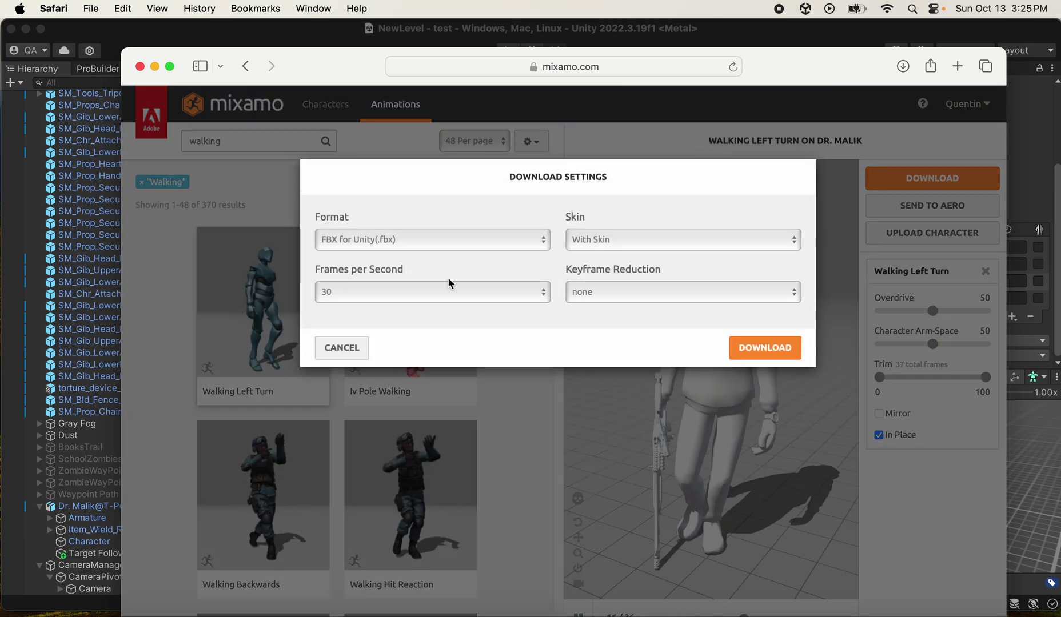
left_click(386, 239)
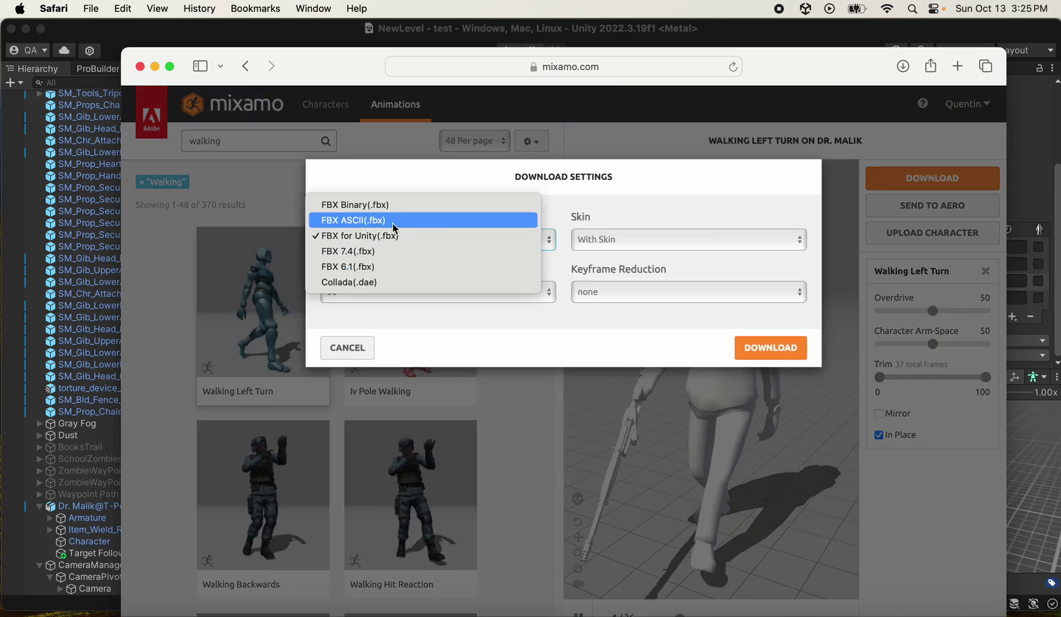
left_click(391, 236)
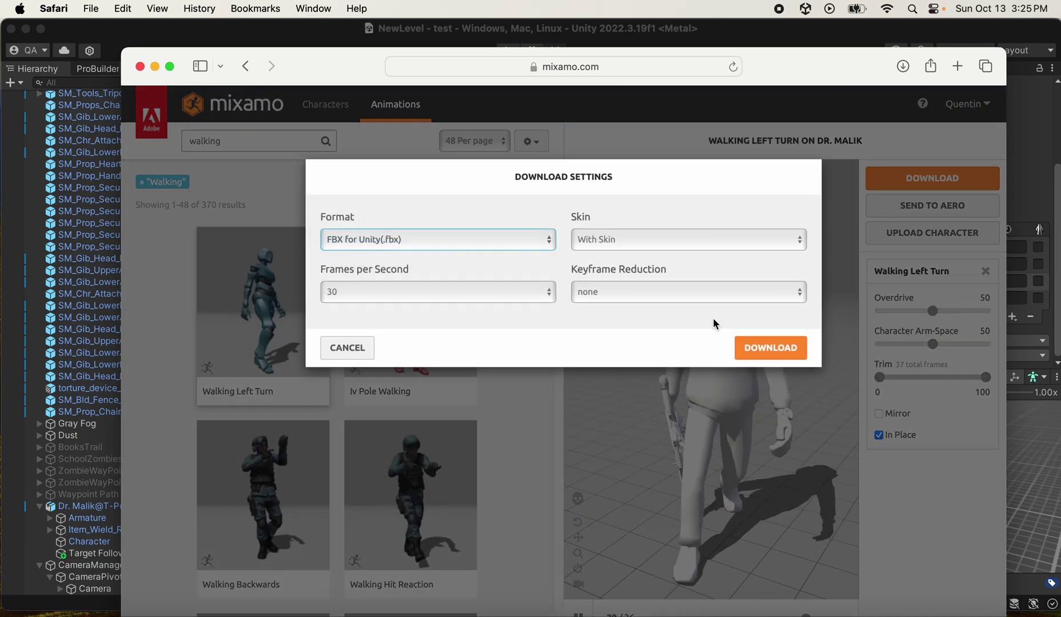
left_click(348, 348)
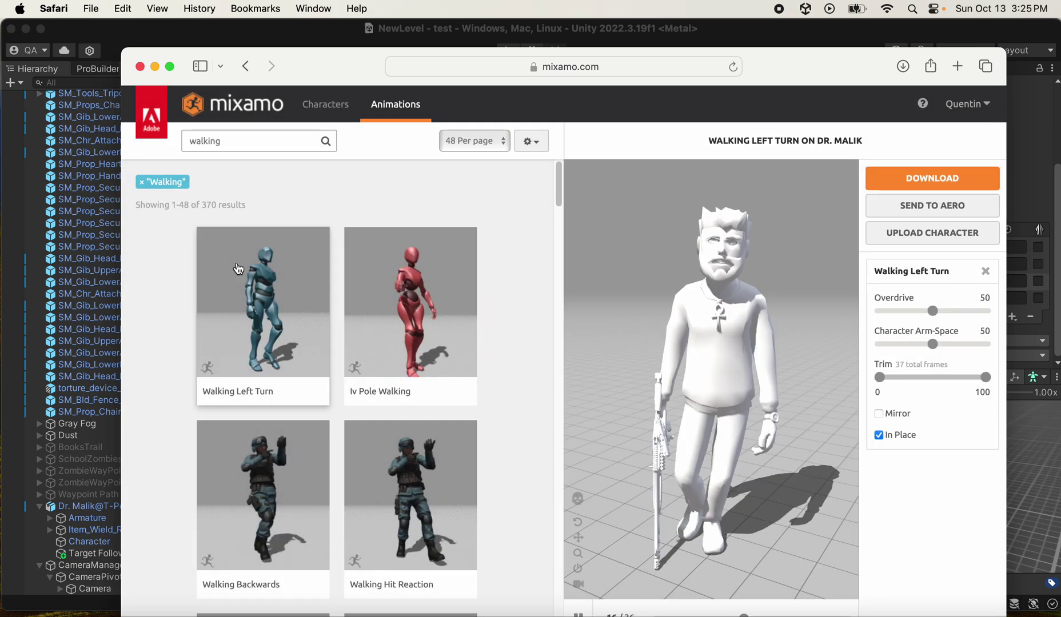
left_click(154, 67)
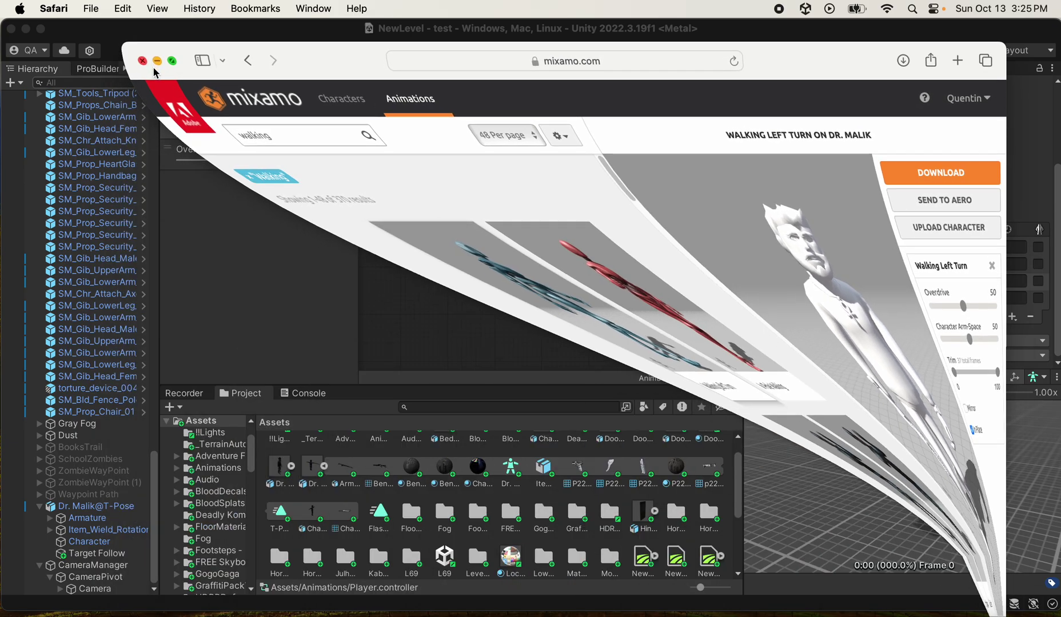
- Open the Assets/Animations folder and select Character@Terrified after viewing Sitting Idle
scroll(354, 495, "up", 1)
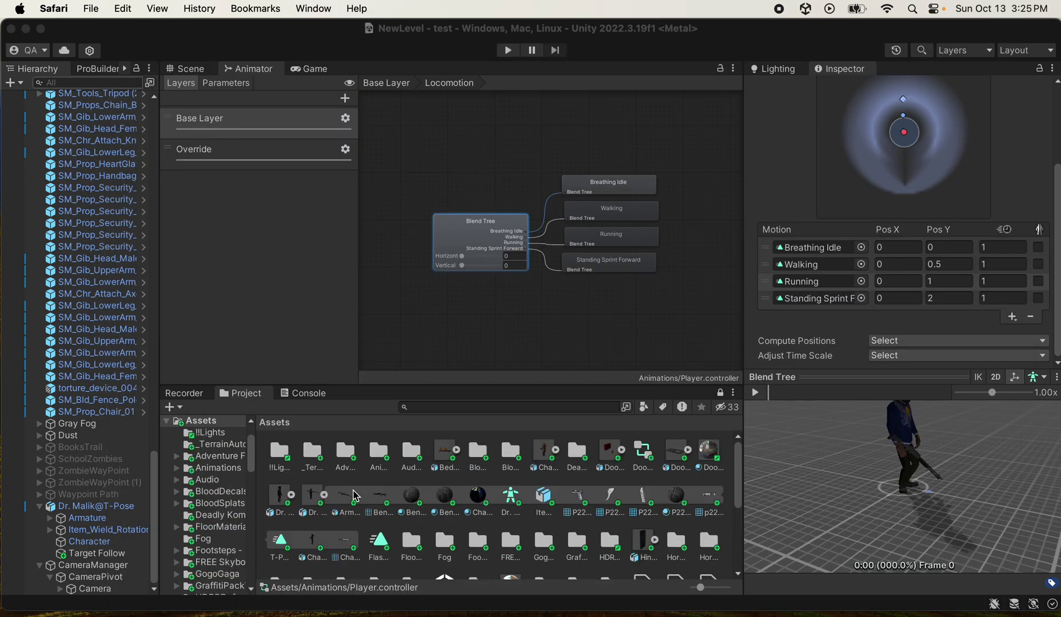
left_click(379, 457)
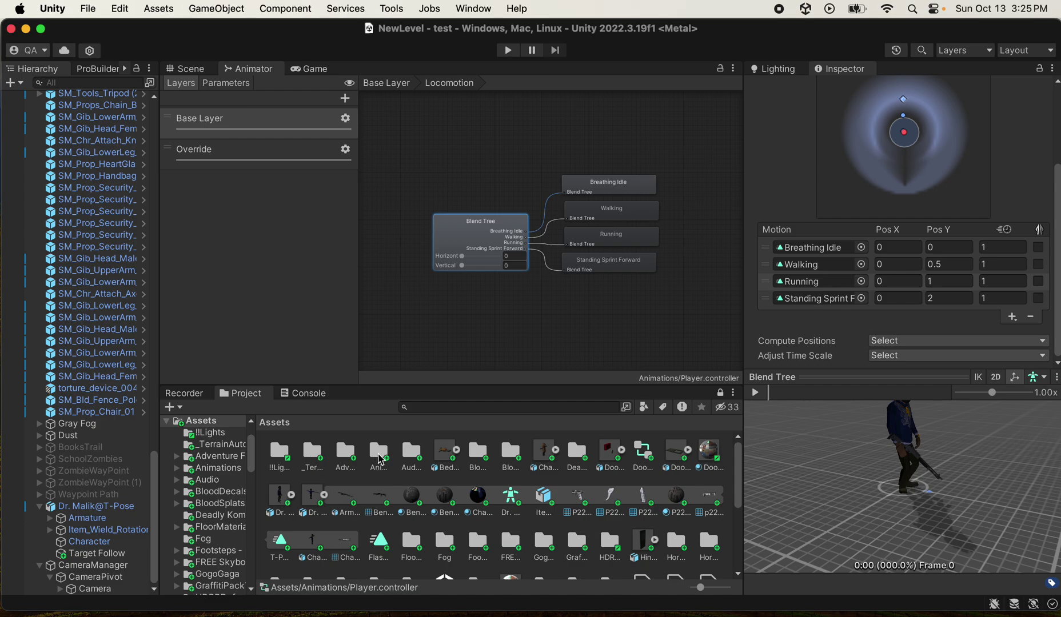
double_click(378, 459)
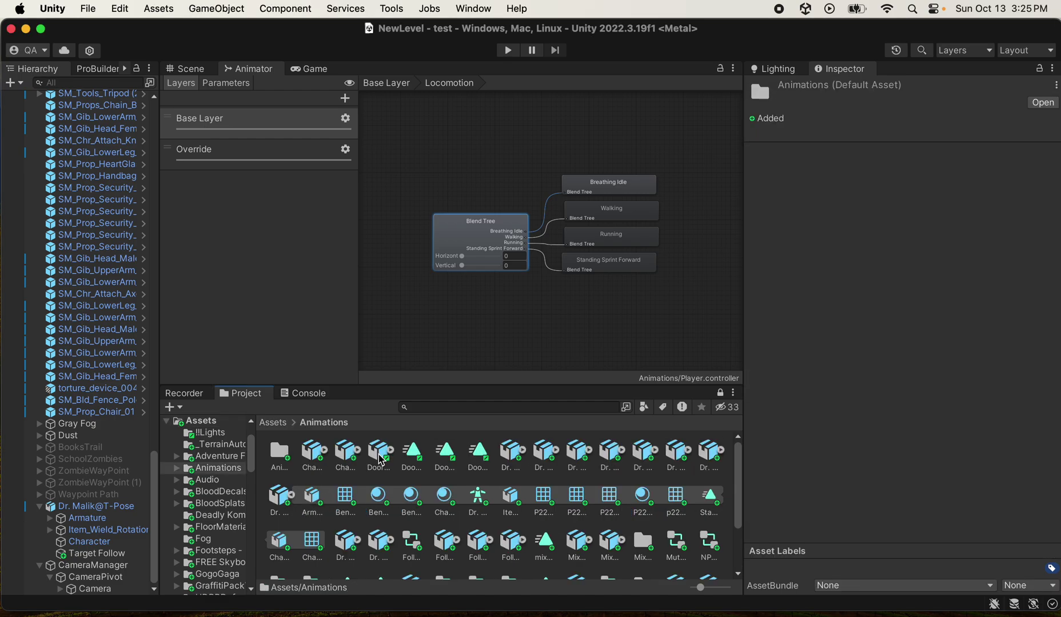
left_click(316, 456)
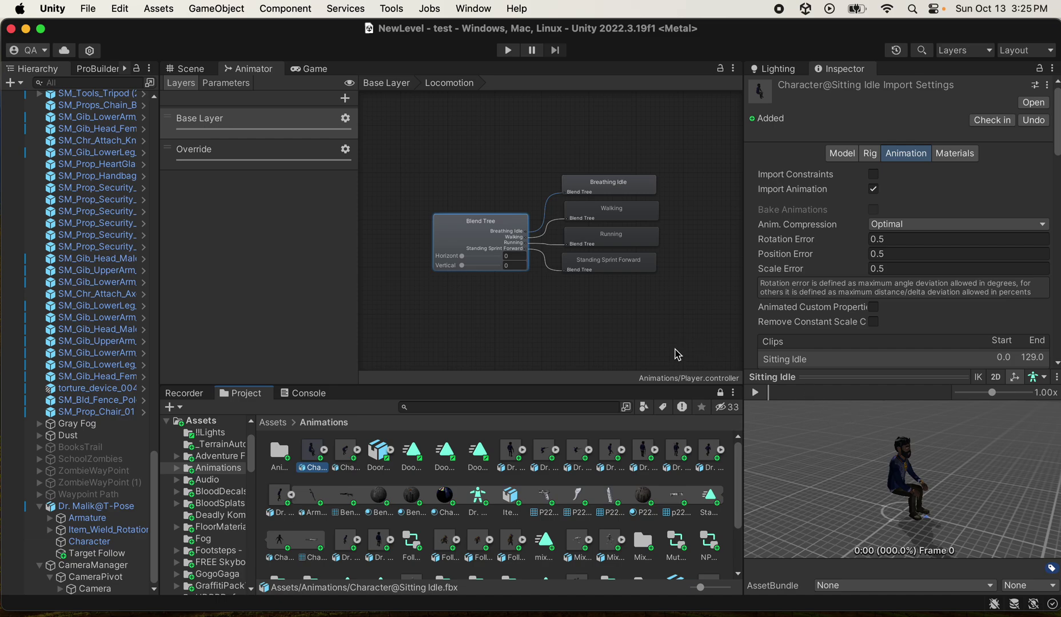
left_click(353, 451)
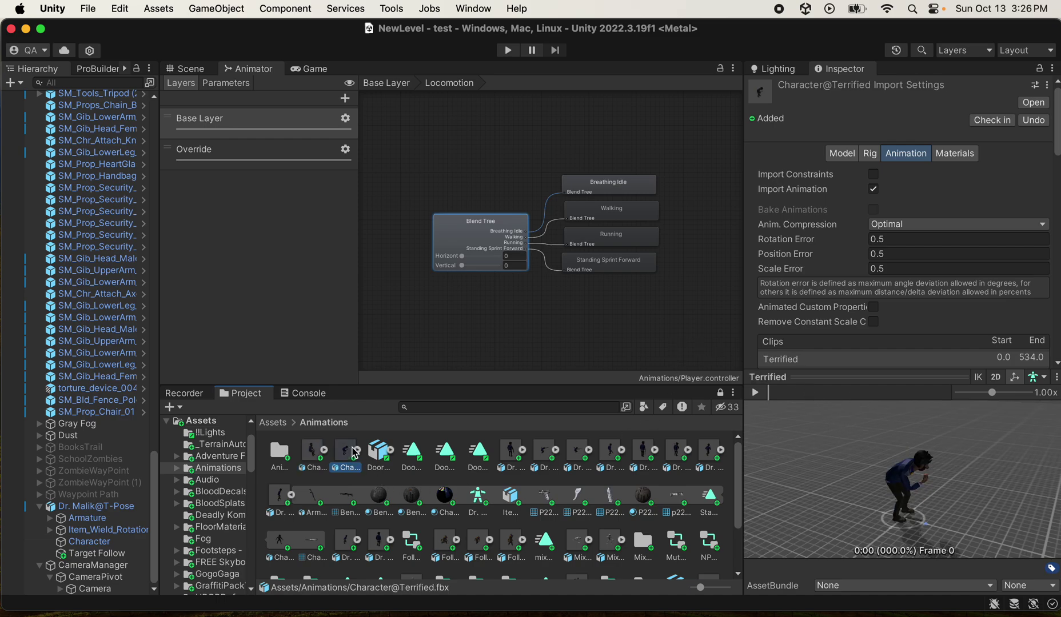
- Check Terrified's Humanoid rig, then review its clip settings: frames 0–534 at 30 FPS
left_click(870, 154)
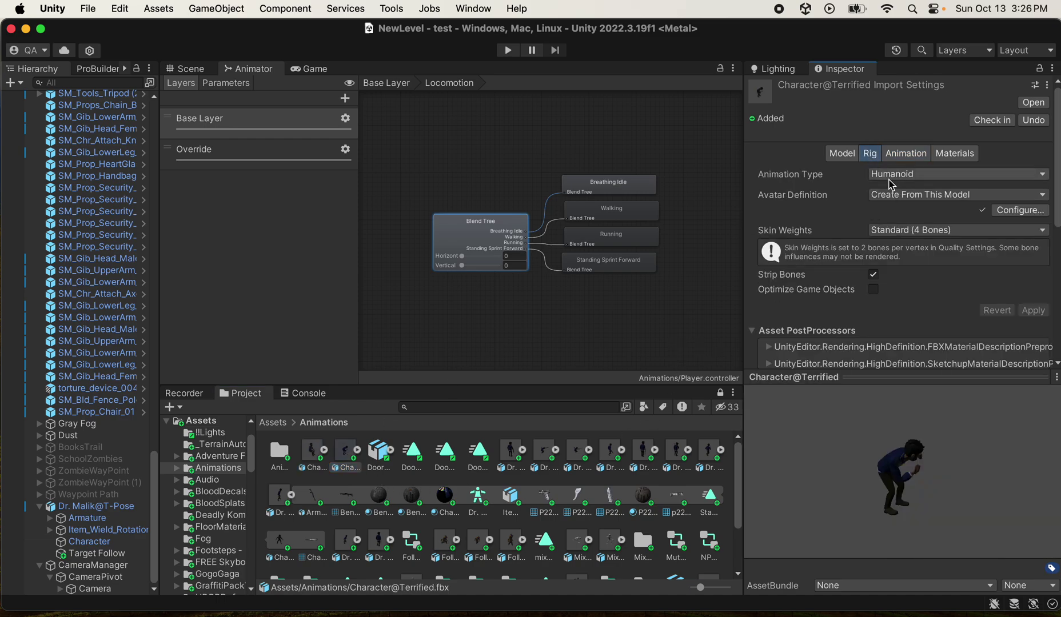
left_click(898, 155)
scroll(898, 257, "down", 4)
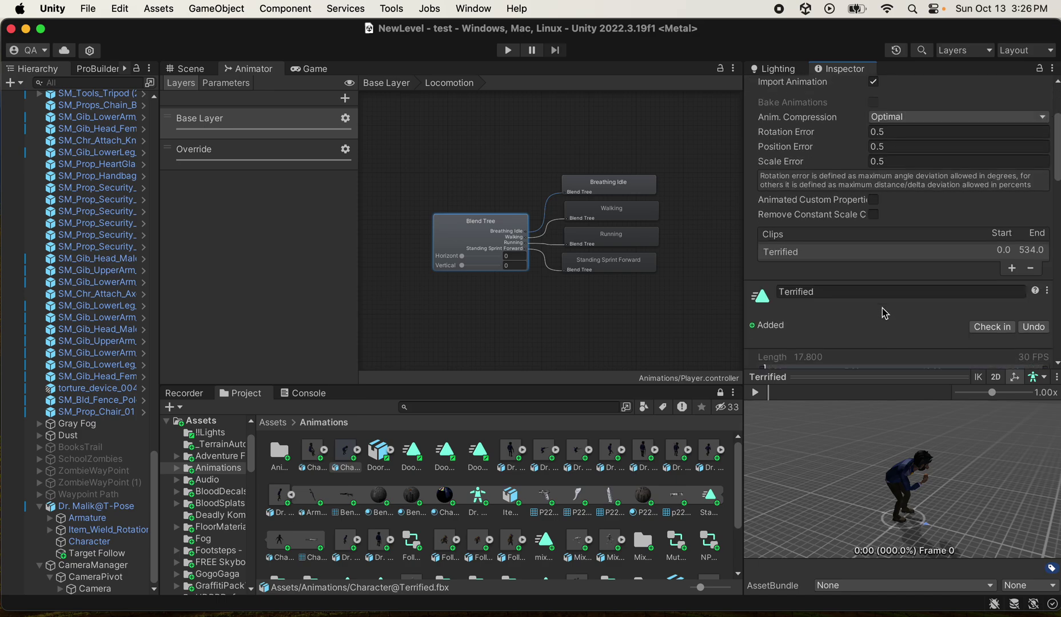
scroll(883, 312, "down", 3)
scroll(875, 289, "up", 3)
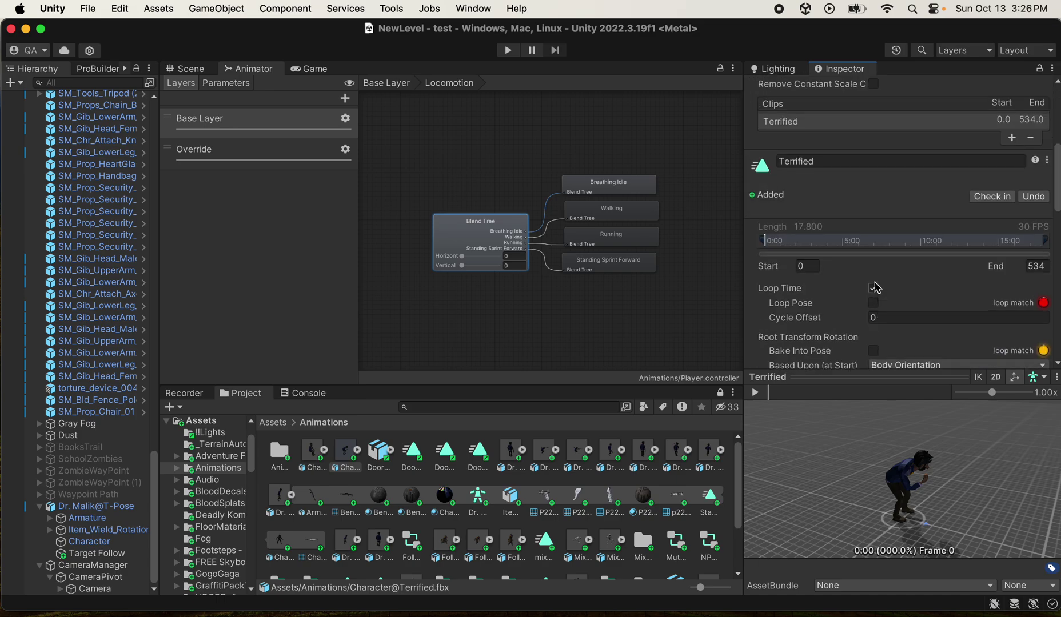